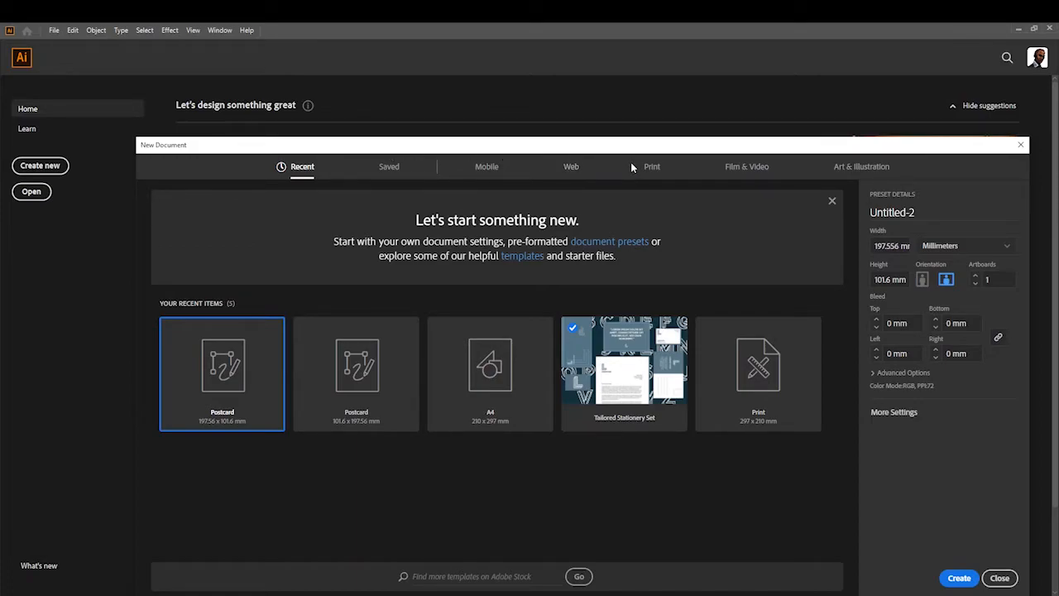
Step: Create a new document from the A4 print preset (210 x 297 mm)
{"action": "left_click", "coordinate": [651, 166]}
{"action": "left_click", "coordinate": [382, 246]}
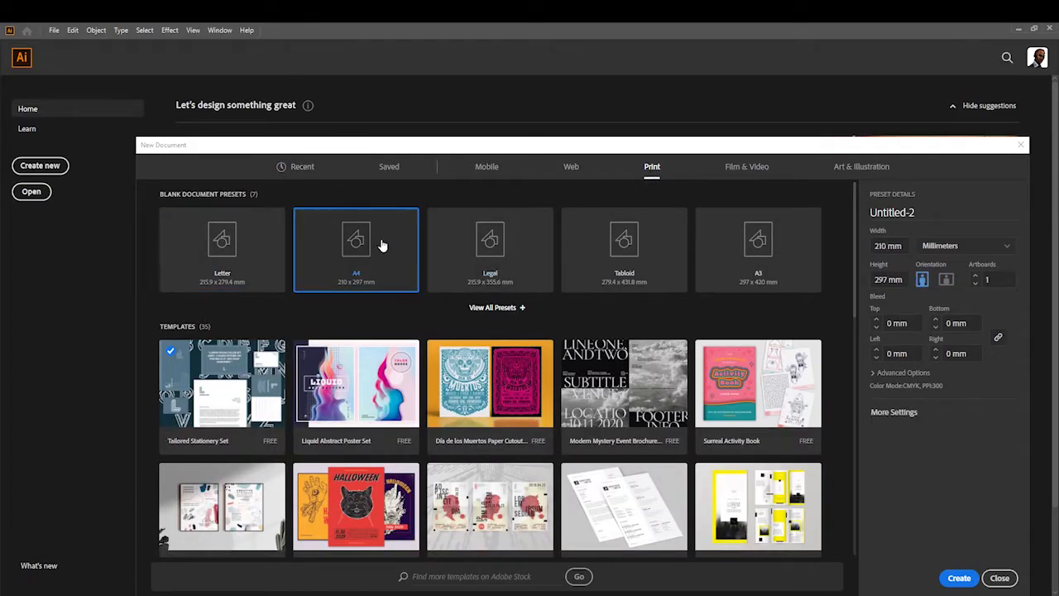
{"action": "left_click", "coordinate": [958, 578]}
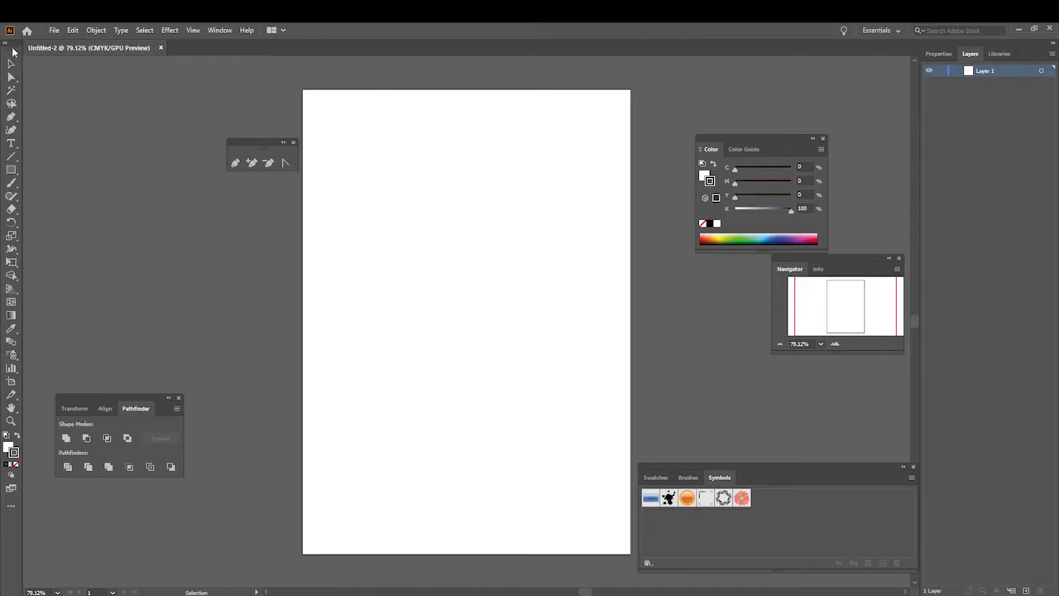
Step: Float the toolbar as two columns beside the artboard and close the floating Pen tools and Pathfinder panels
{"action": "left_click_drag", "start_coordinate": [13, 50], "coordinate": [305, 84]}
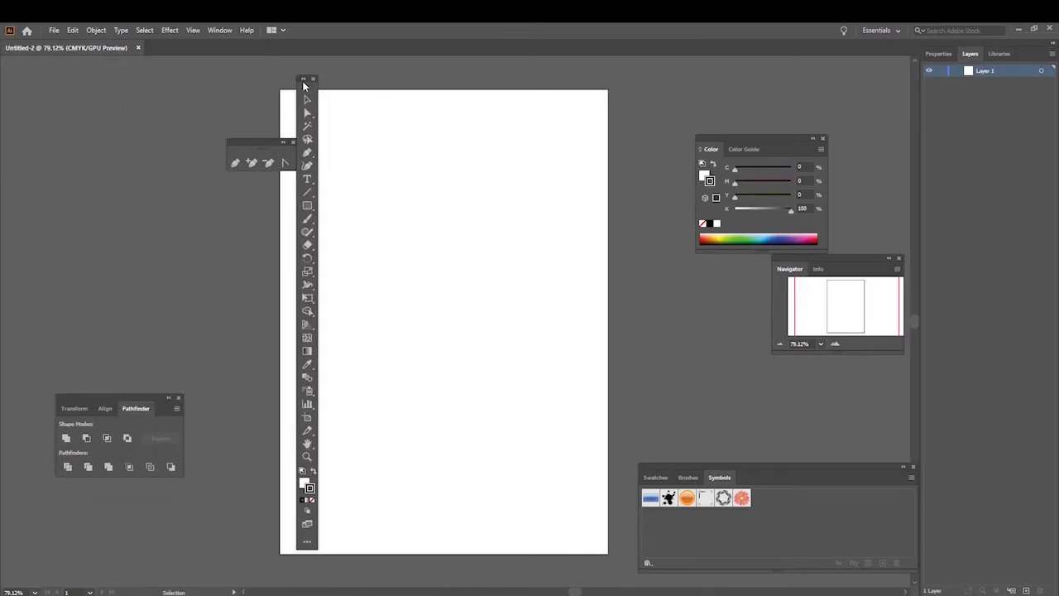
{"action": "left_click", "coordinate": [304, 82]}
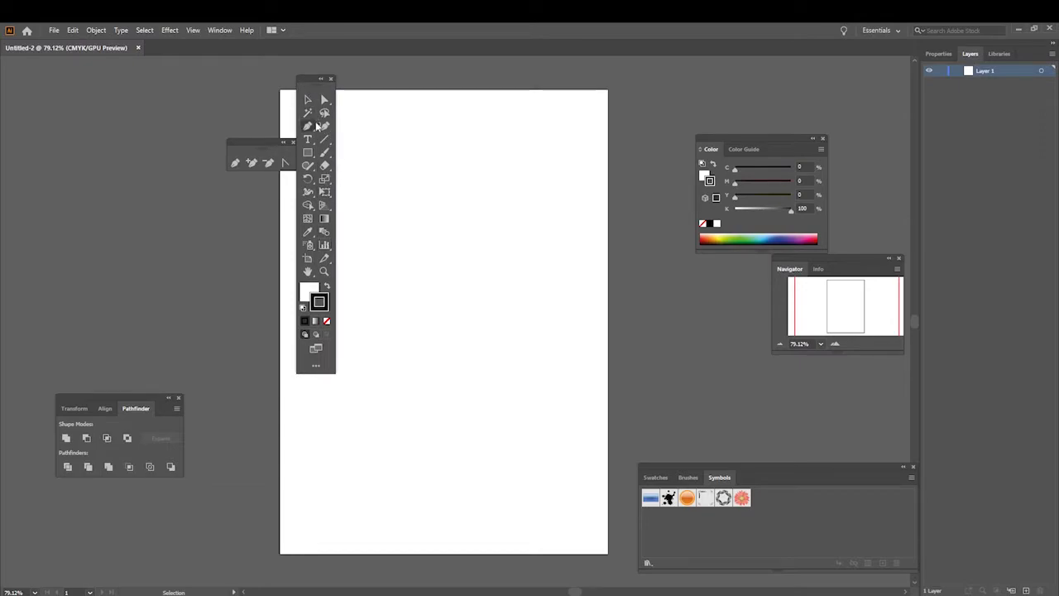
{"action": "left_click", "coordinate": [320, 79]}
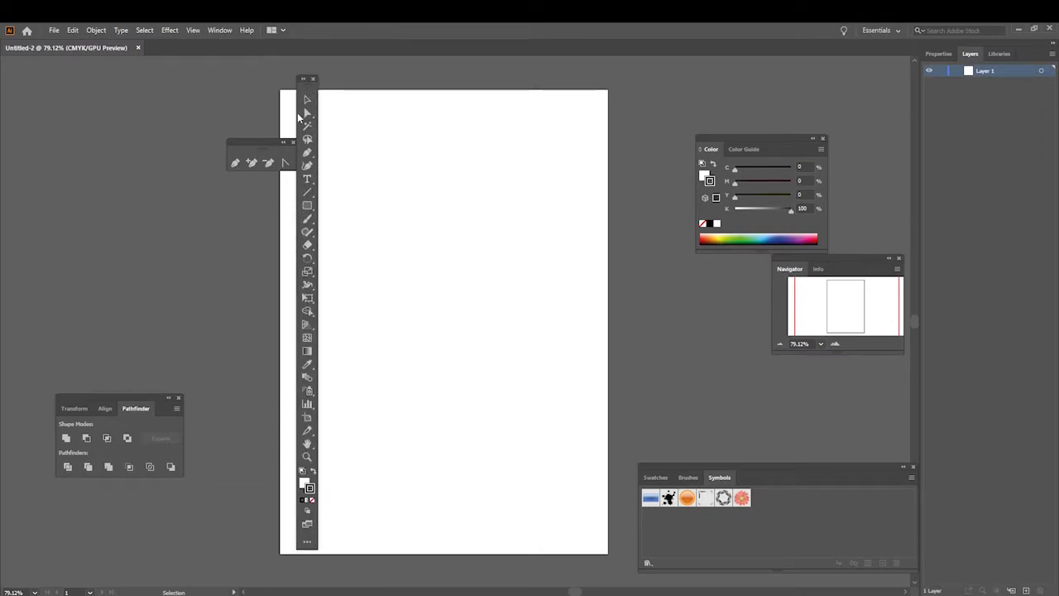
{"action": "left_click", "coordinate": [304, 80]}
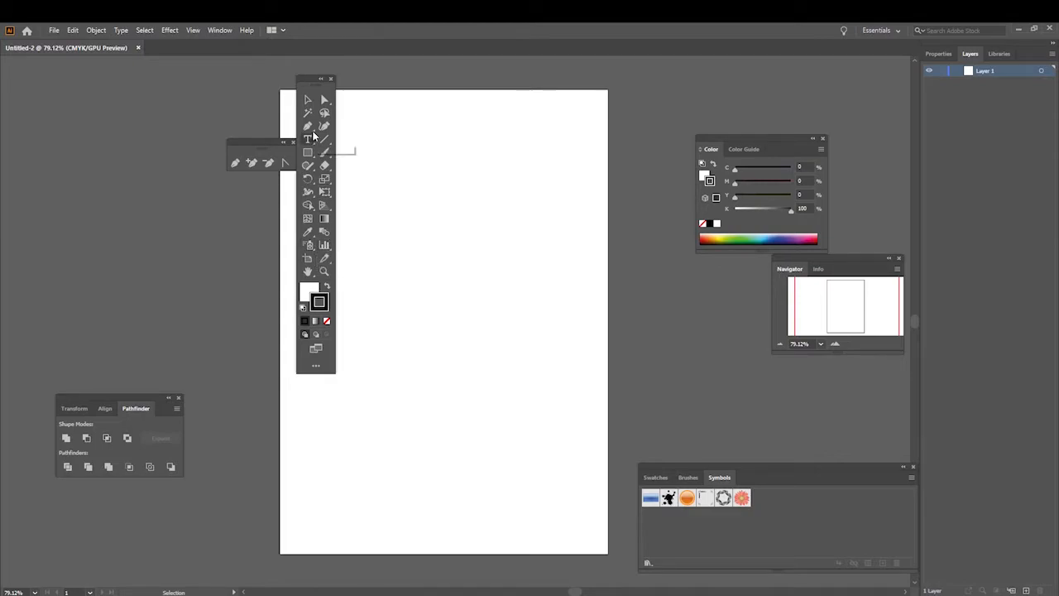
{"action": "left_click_drag", "start_coordinate": [310, 82], "coordinate": [153, 94]}
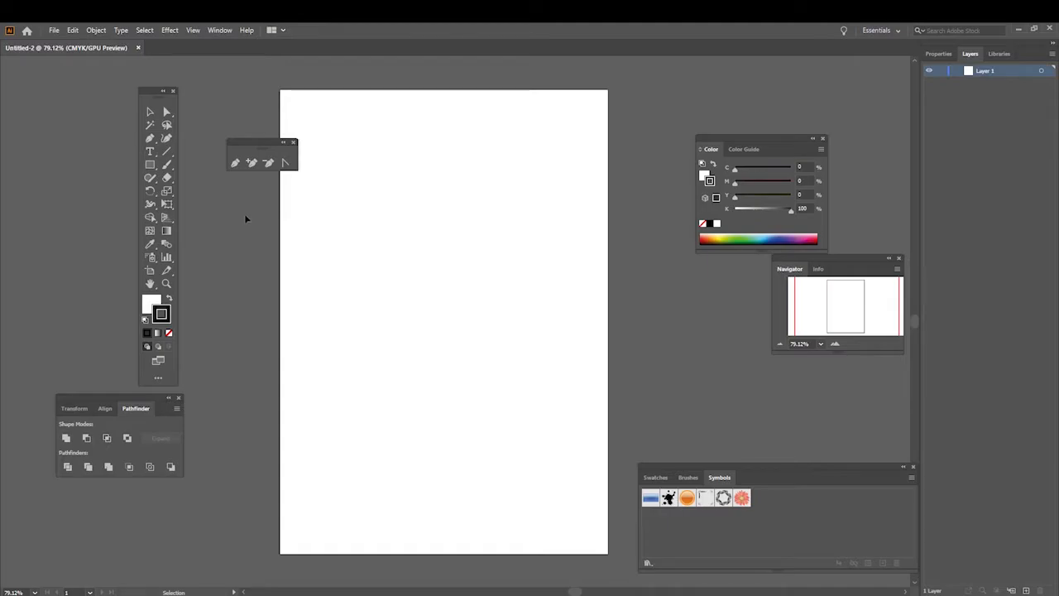
{"action": "left_click", "coordinate": [294, 143]}
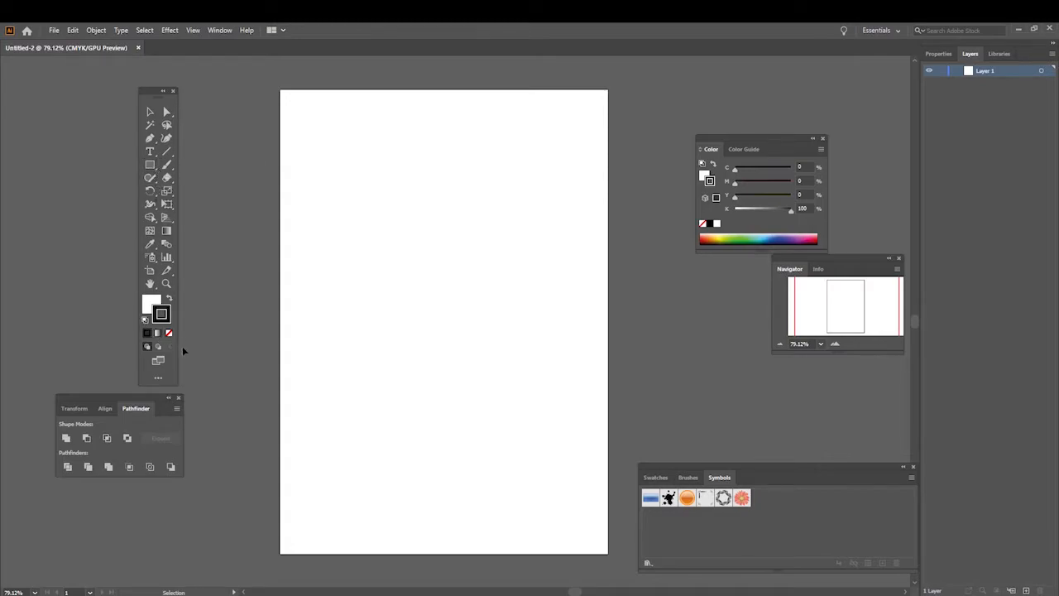
{"action": "left_click", "coordinate": [178, 397]}
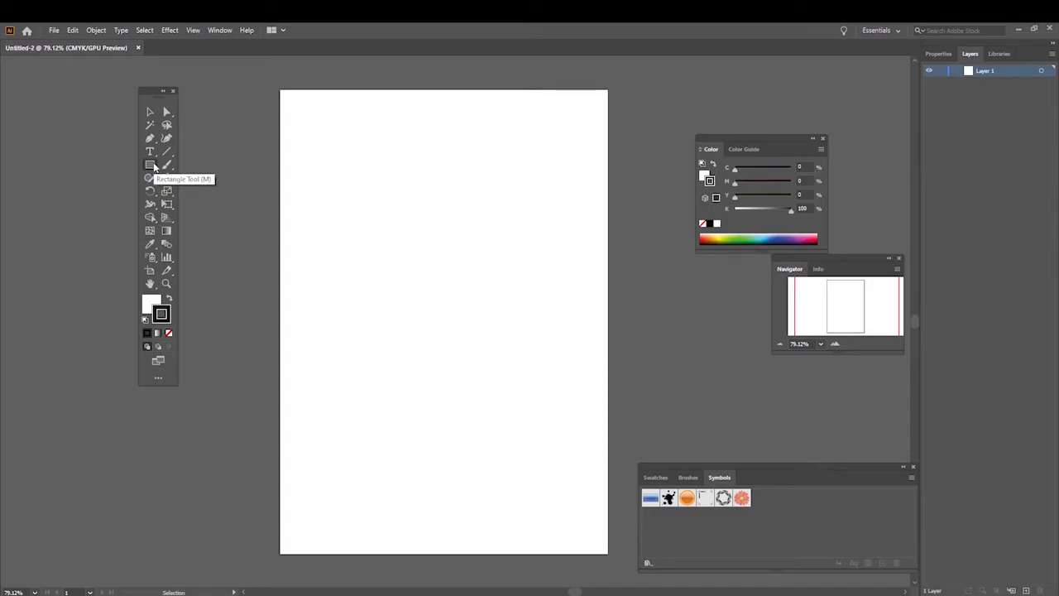
Step: Activate the Rectangle tool and set the stroke colour to black 000000, deleting the stray tiny rectangle beside the artboard
{"action": "left_click", "coordinate": [152, 167]}
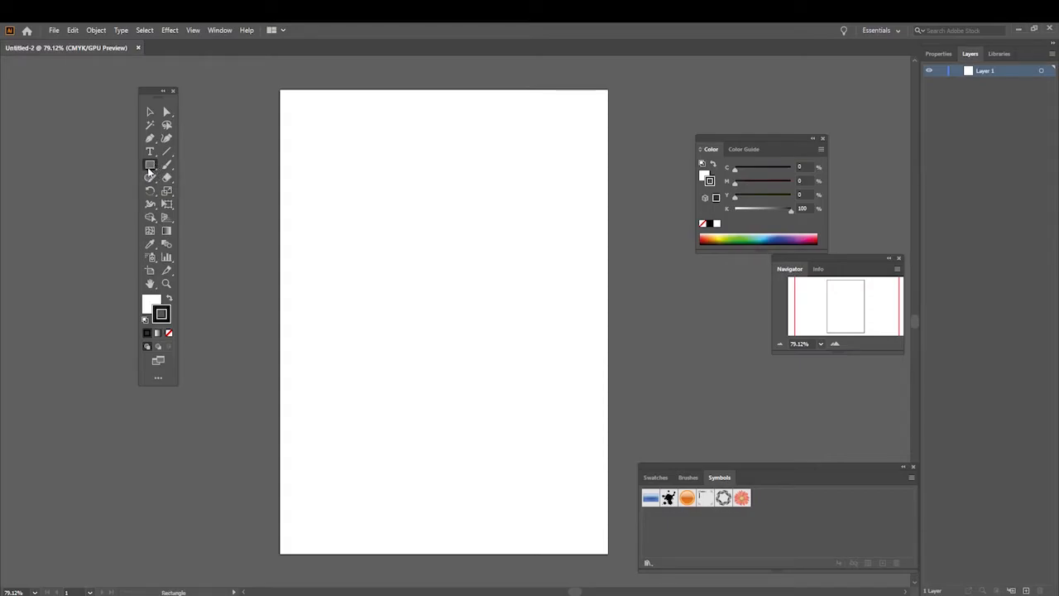
{"action": "left_click", "coordinate": [152, 169]}
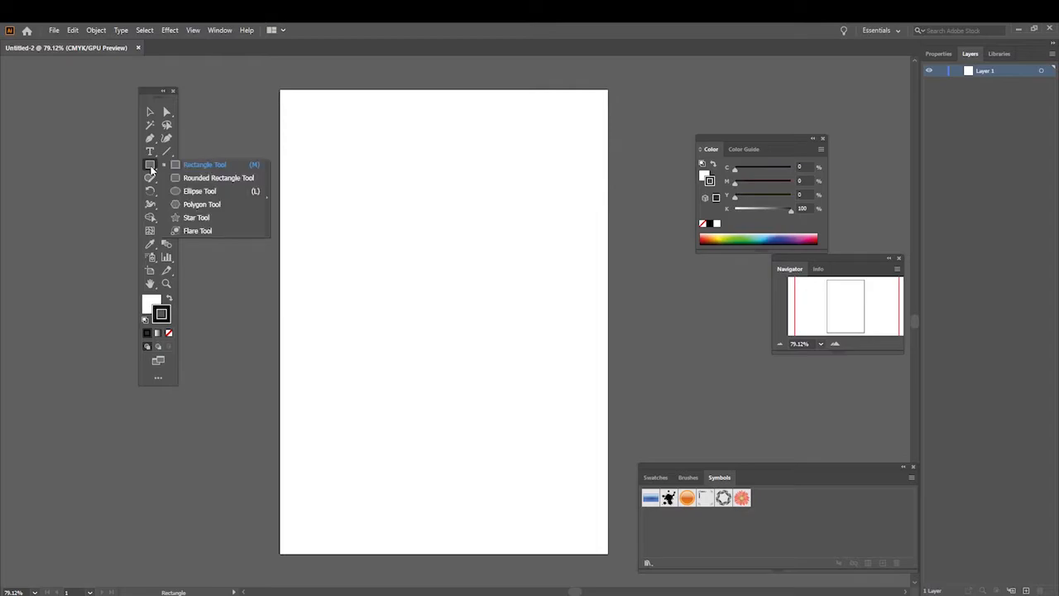
{"action": "left_click", "coordinate": [212, 168]}
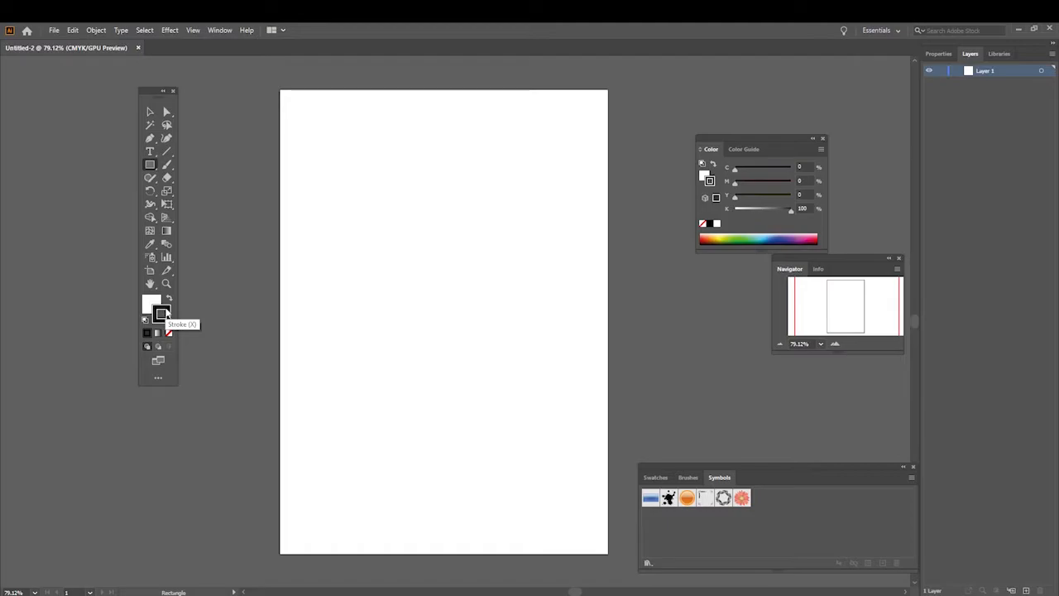
{"action": "double_click", "coordinate": [166, 314]}
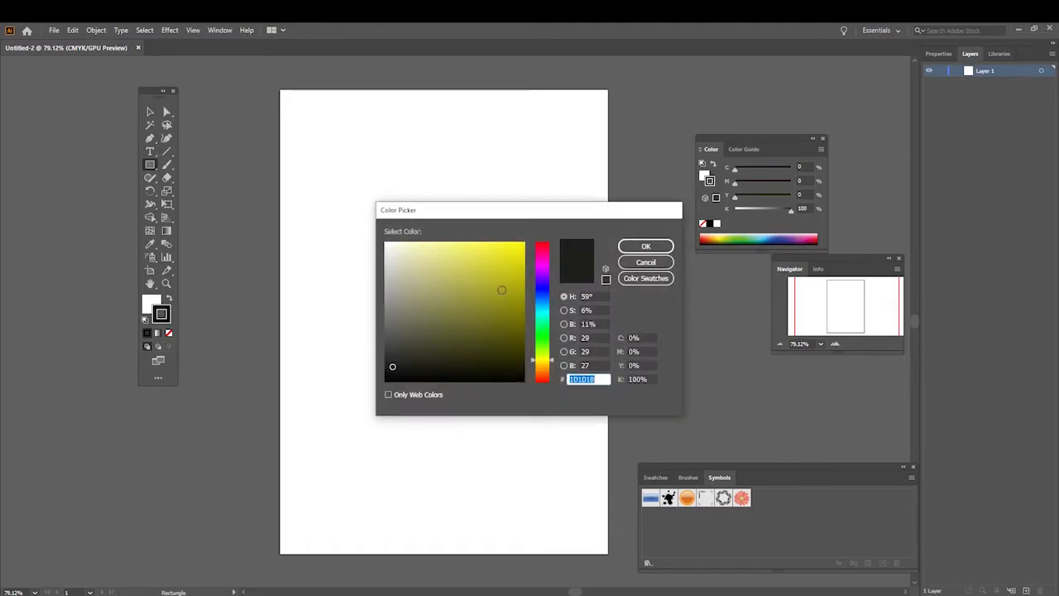
{"action": "mouse_move", "coordinate": [392, 367]}
{"action": "left_mouse_down"}
{"action": "mouse_move", "coordinate": [502, 260]}
{"action": "mouse_move", "coordinate": [482, 300]}
{"action": "mouse_move", "coordinate": [385, 365]}
{"action": "mouse_move", "coordinate": [372, 389]}
{"action": "left_mouse_up"}
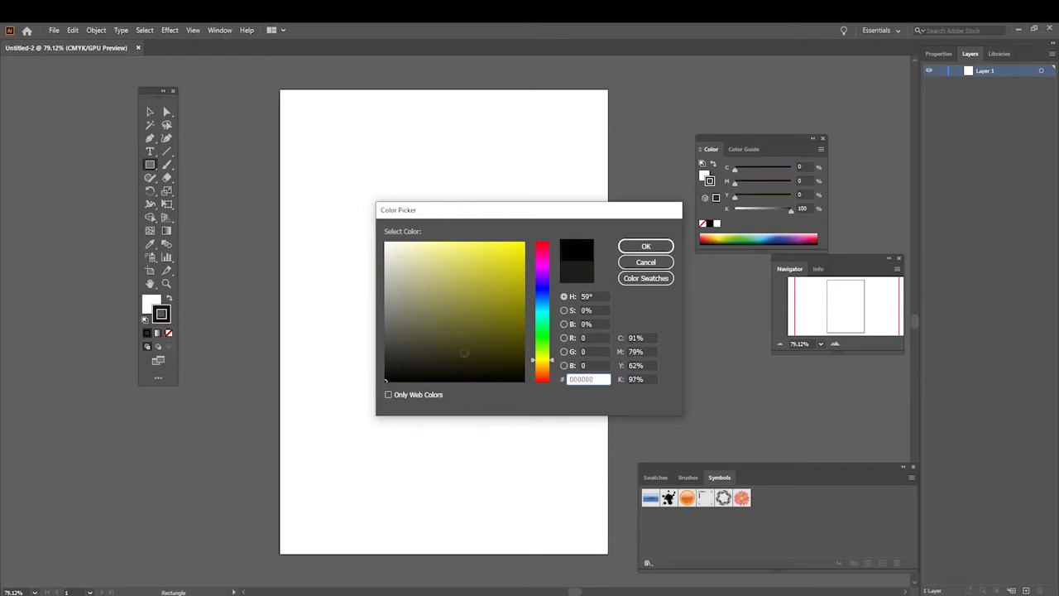
{"action": "left_click", "coordinate": [625, 248]}
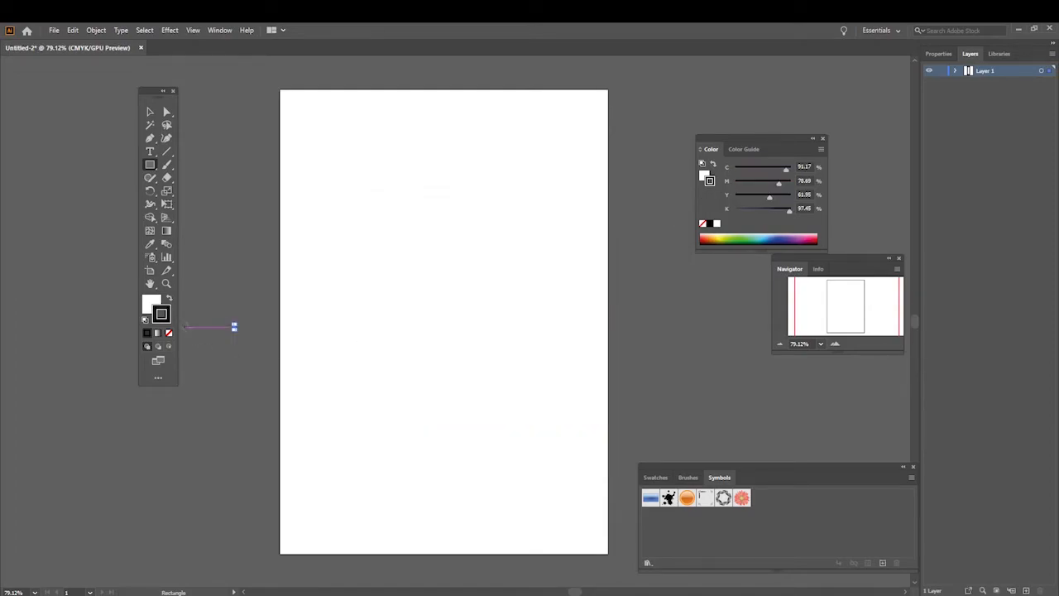
{"action": "key", "text": "Delete"}
Step: Set the fill to magenta (C 27.51, M 82.3, Y 0, K 0) and draw a square in the artboard's upper-left area
{"action": "double_click", "coordinate": [153, 305]}
{"action": "mouse_move", "coordinate": [460, 265]}
{"action": "left_mouse_down"}
{"action": "mouse_move", "coordinate": [523, 242]}
{"action": "mouse_move", "coordinate": [542, 280]}
{"action": "mouse_move", "coordinate": [546, 257]}
{"action": "mouse_move", "coordinate": [549, 266]}
{"action": "left_mouse_up"}
{"action": "left_click", "coordinate": [660, 247]}
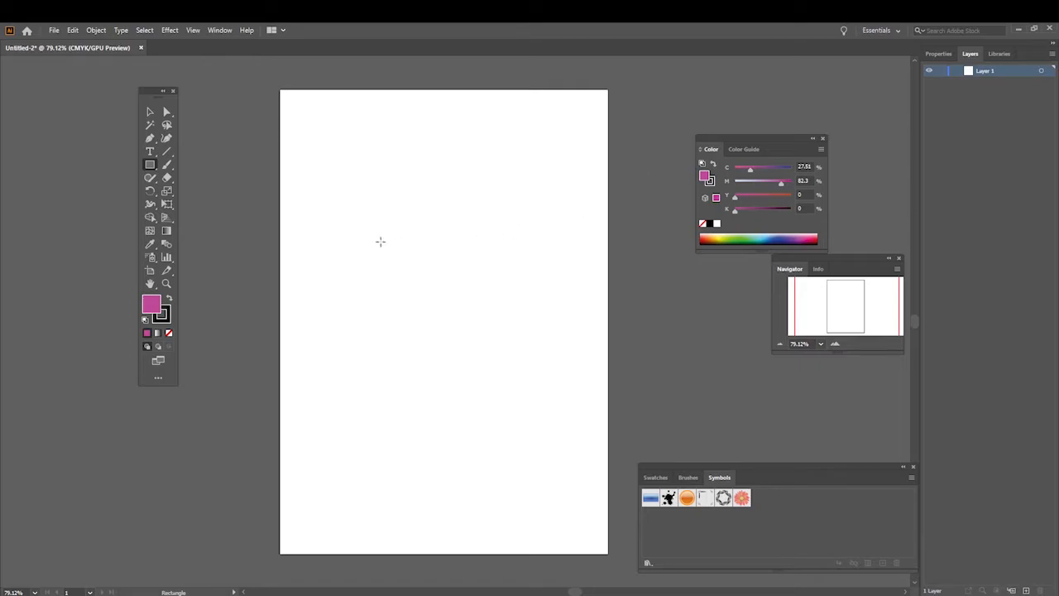
{"action": "left_click_drag", "start_coordinate": [336, 198], "coordinate": [409, 269]}
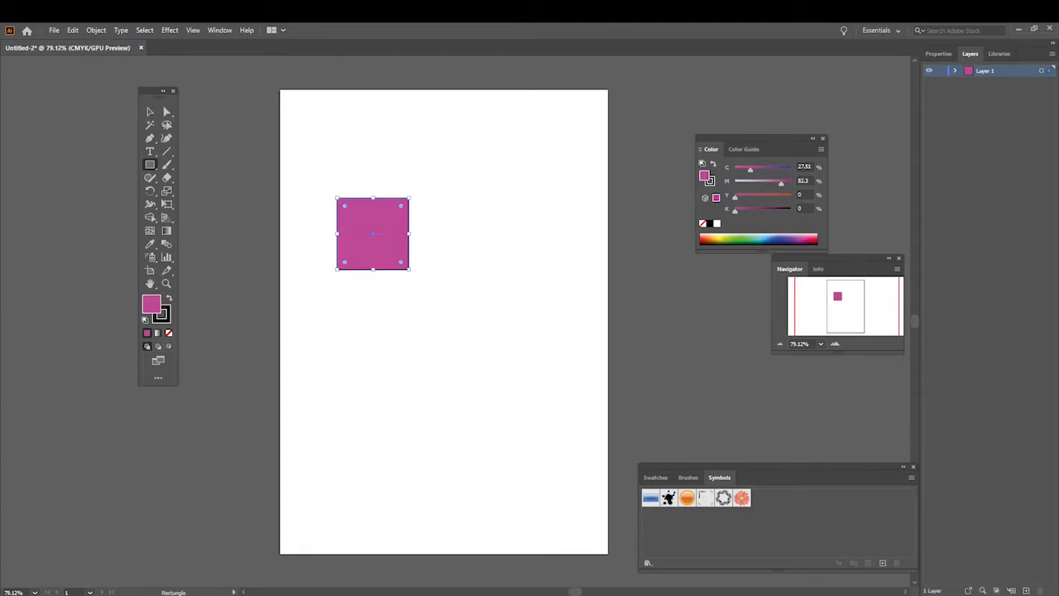
Step: Slightly round all four corners of the magenta square
{"action": "left_click", "coordinate": [835, 343]}
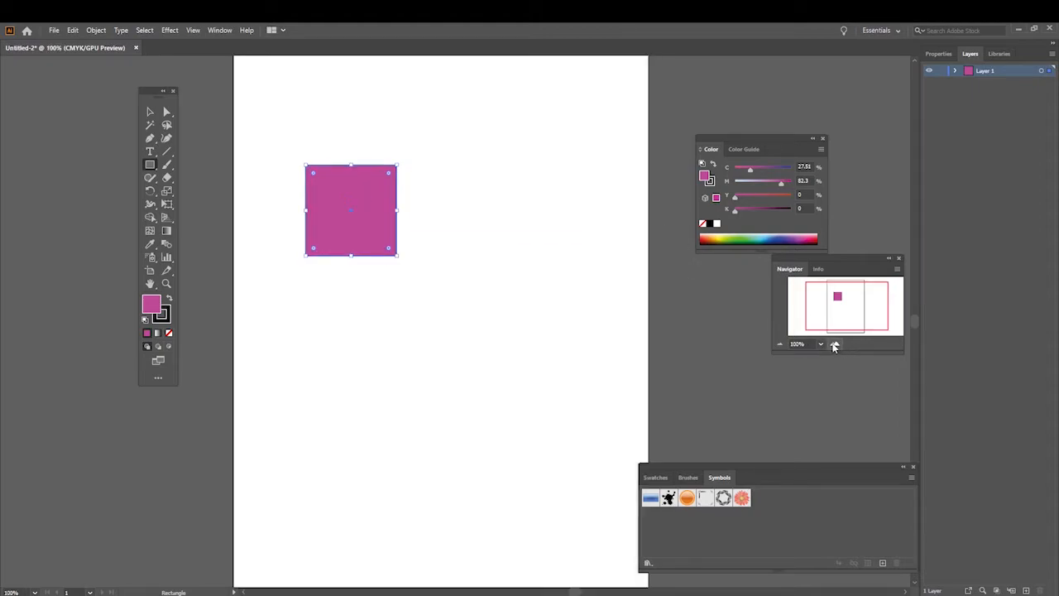
{"action": "left_click", "coordinate": [835, 343]}
{"action": "mouse_move", "coordinate": [838, 309]}
{"action": "left_mouse_down"}
{"action": "mouse_move", "coordinate": [816, 309]}
{"action": "mouse_move", "coordinate": [827, 309]}
{"action": "left_mouse_up"}
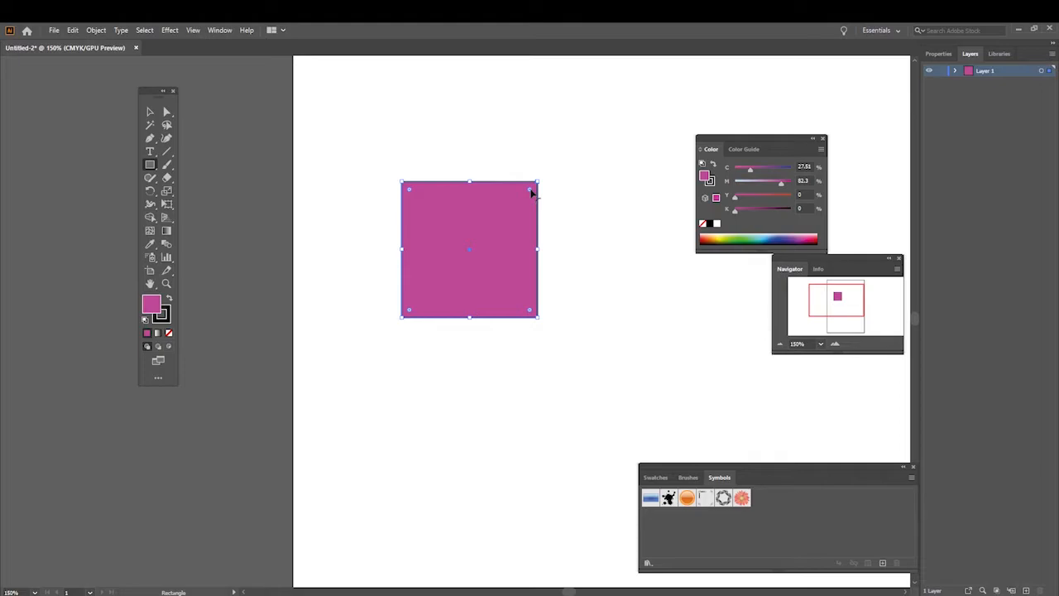
{"action": "mouse_move", "coordinate": [531, 192]}
{"action": "left_mouse_down"}
{"action": "mouse_move", "coordinate": [494, 199]}
{"action": "mouse_move", "coordinate": [476, 240]}
{"action": "mouse_move", "coordinate": [533, 200]}
{"action": "left_mouse_up"}
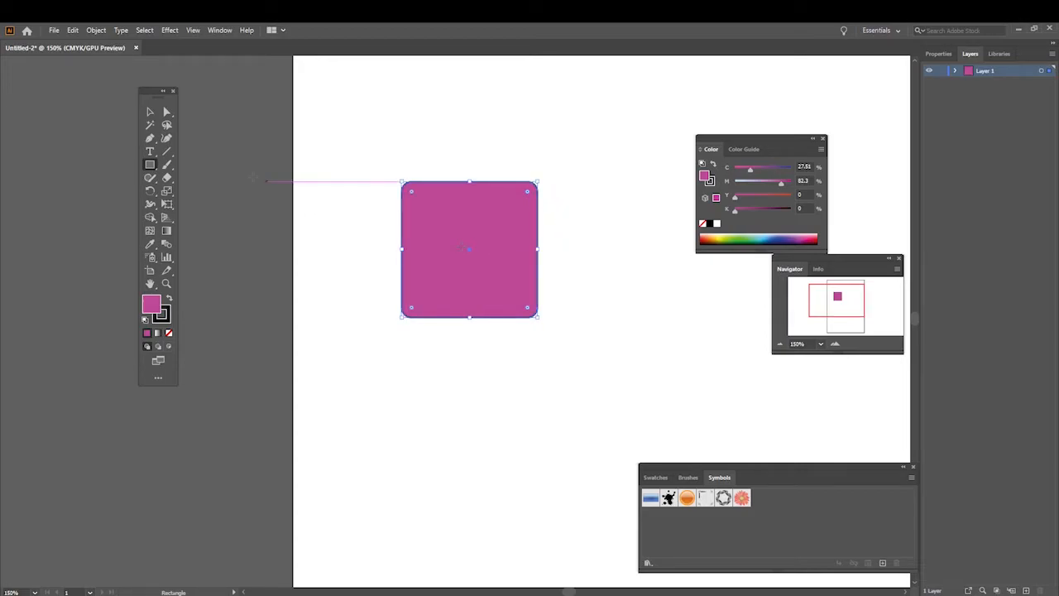
Step: Create a three-sided polygon with a radius of 17.6389 mm over the rounded square
{"action": "left_click", "coordinate": [151, 170]}
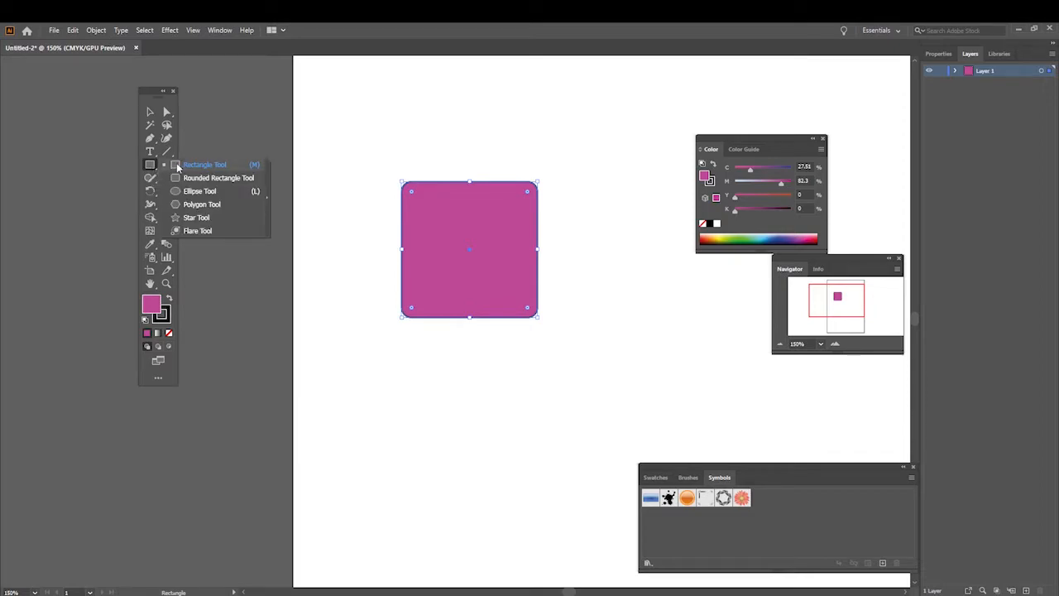
{"action": "left_click", "coordinate": [220, 205]}
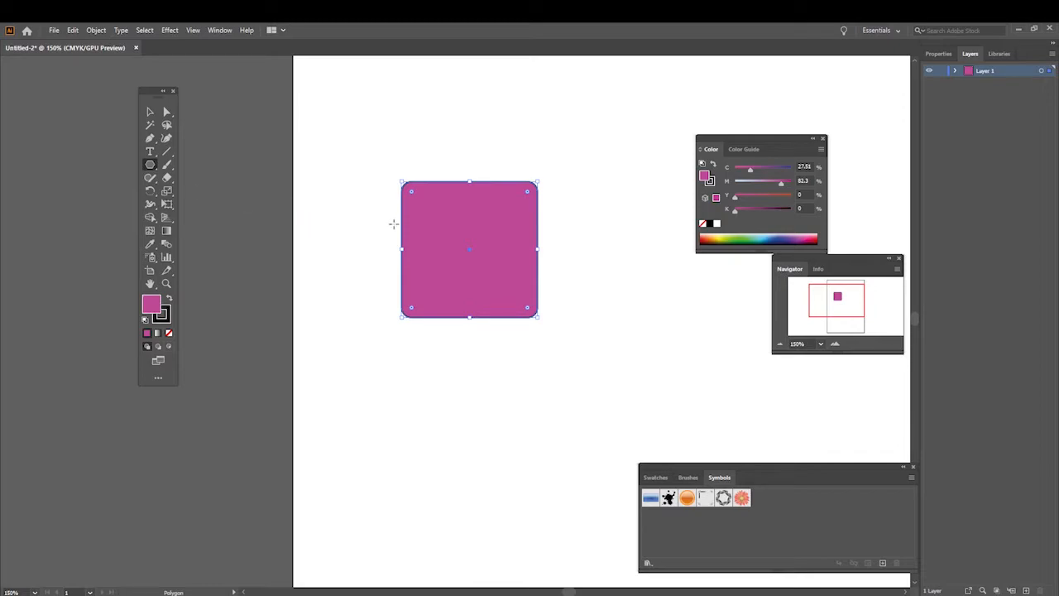
{"action": "left_click", "coordinate": [472, 247]}
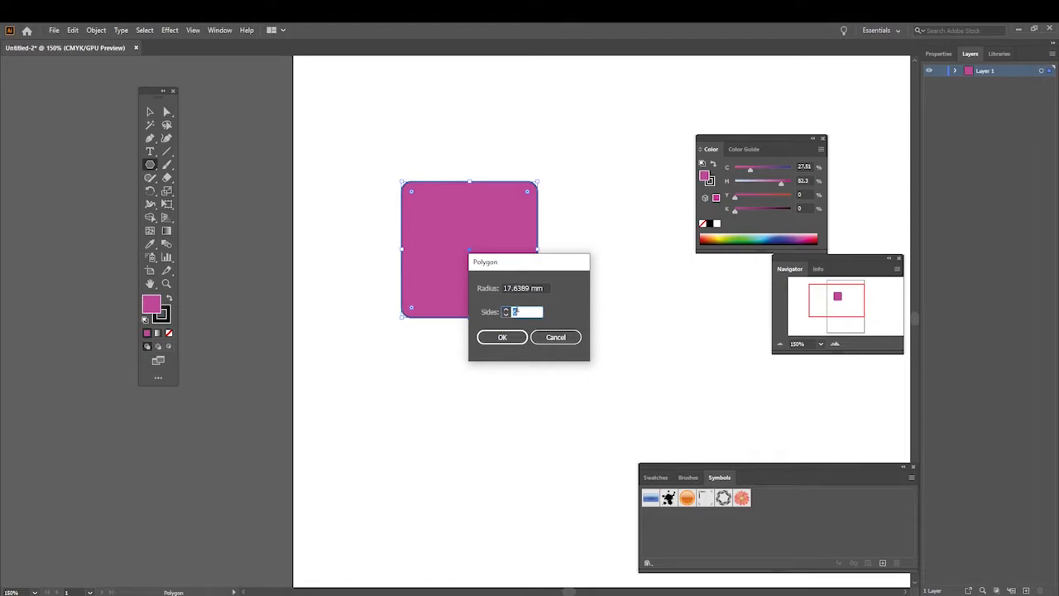
{"action": "left_click", "coordinate": [506, 338]}
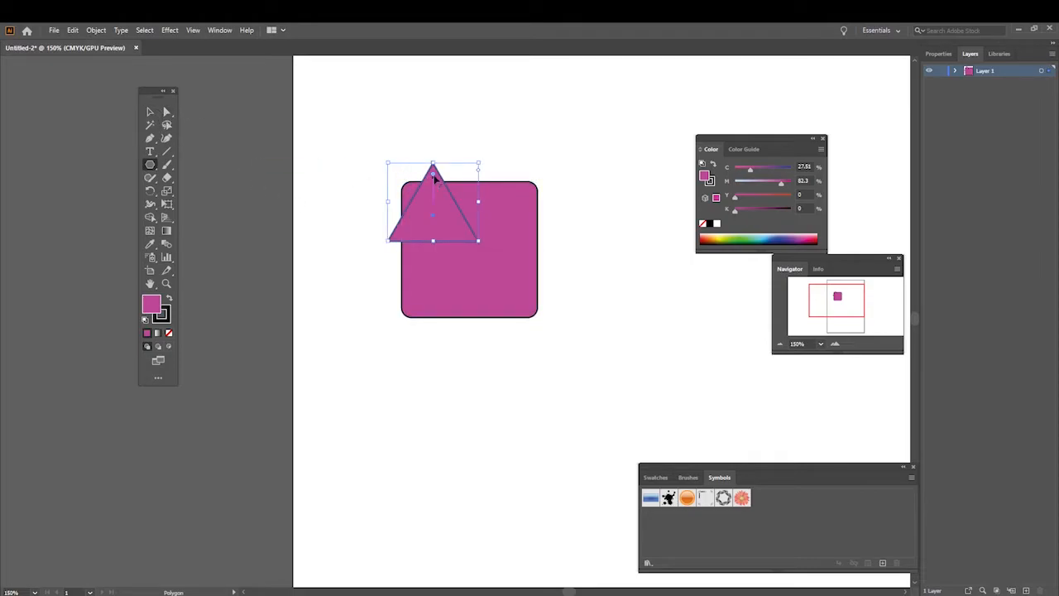
Step: Round the triangle's corners and enlarge it so that it overlaps the square's lower-right corner
{"action": "left_click_drag", "start_coordinate": [433, 176], "coordinate": [442, 186]}
{"action": "left_click", "coordinate": [150, 112]}
{"action": "left_click_drag", "start_coordinate": [478, 242], "coordinate": [554, 304]}
{"action": "left_click_drag", "start_coordinate": [483, 243], "coordinate": [541, 286]}
{"action": "left_click", "coordinate": [658, 292]}
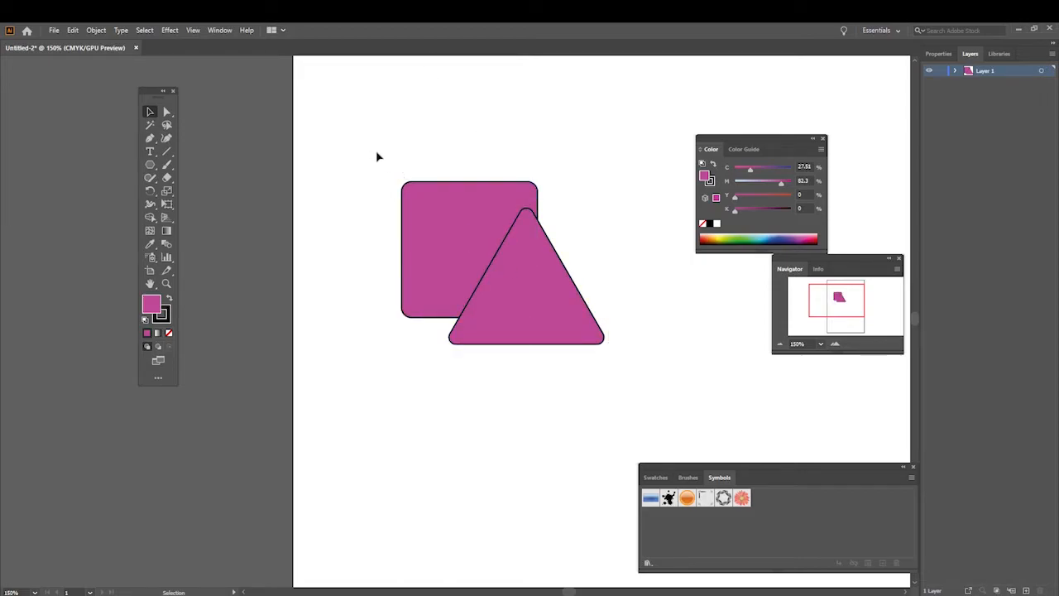
Step: Group the rounded square and the triangle, and move the group slightly down on the artboard
{"action": "left_click", "coordinate": [546, 274]}
{"action": "left_click", "coordinate": [435, 202]}
{"action": "left_click_drag", "start_coordinate": [535, 274], "coordinate": [646, 358]}
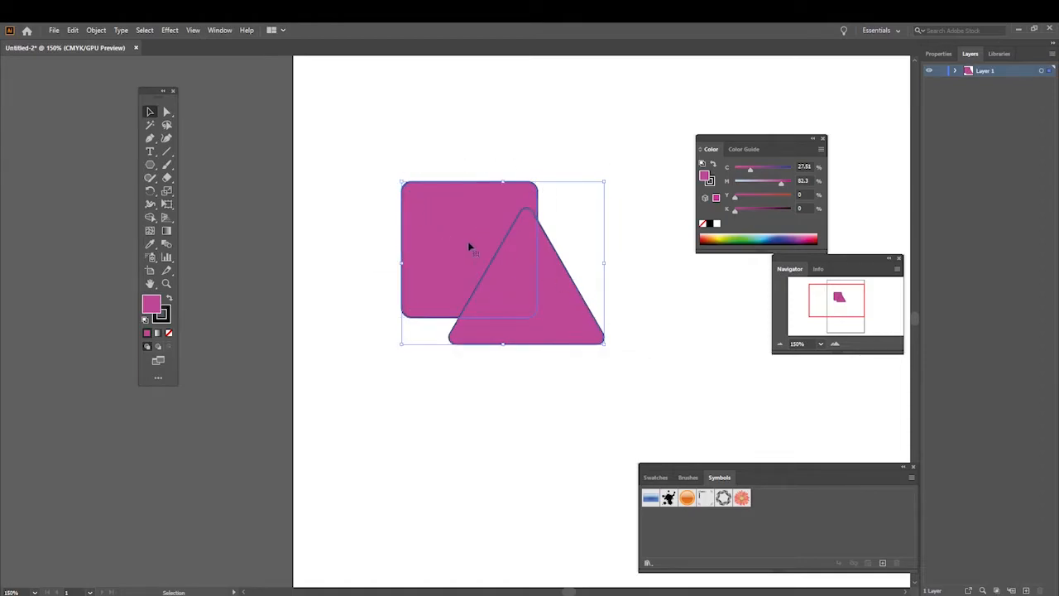
{"action": "right_click", "coordinate": [477, 238]}
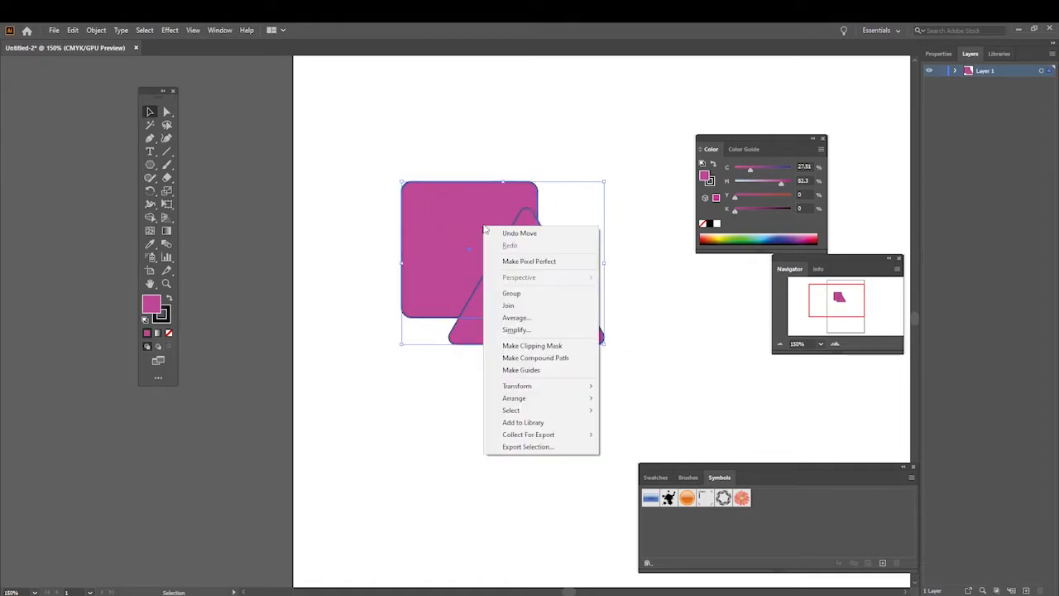
{"action": "left_click", "coordinate": [509, 291]}
{"action": "left_click_drag", "start_coordinate": [514, 234], "coordinate": [520, 278]}
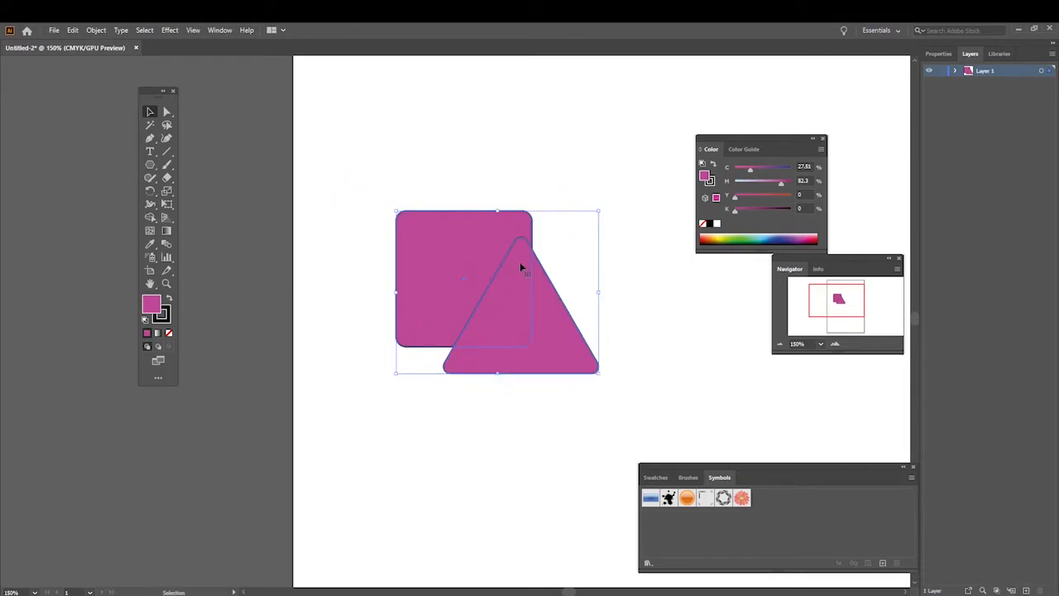
Step: Ungroup the rounded square and the triangle
{"action": "left_click", "coordinate": [526, 181]}
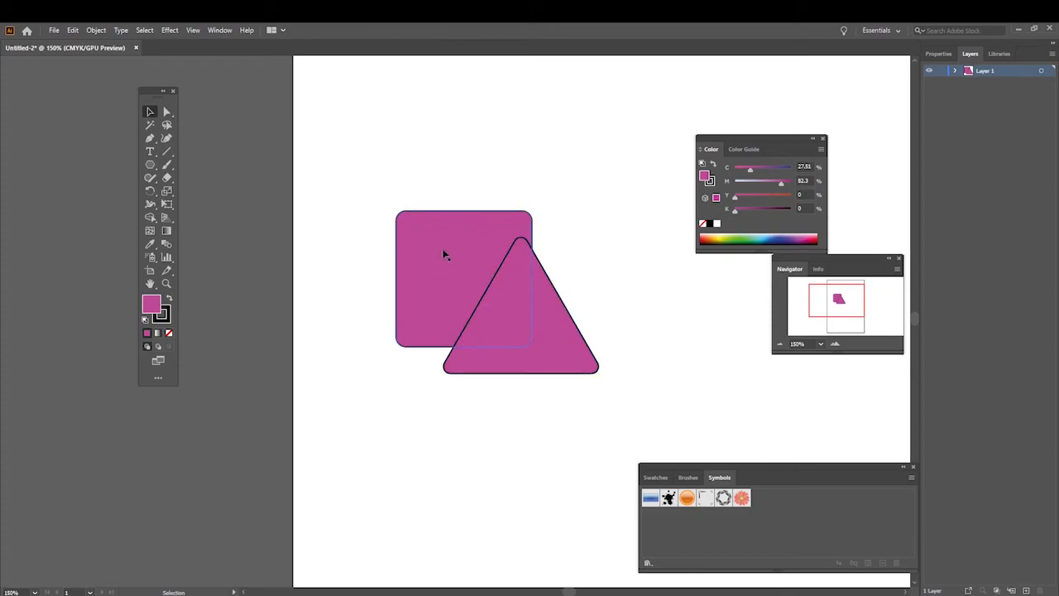
{"action": "left_click", "coordinate": [491, 236]}
{"action": "right_click", "coordinate": [493, 239]}
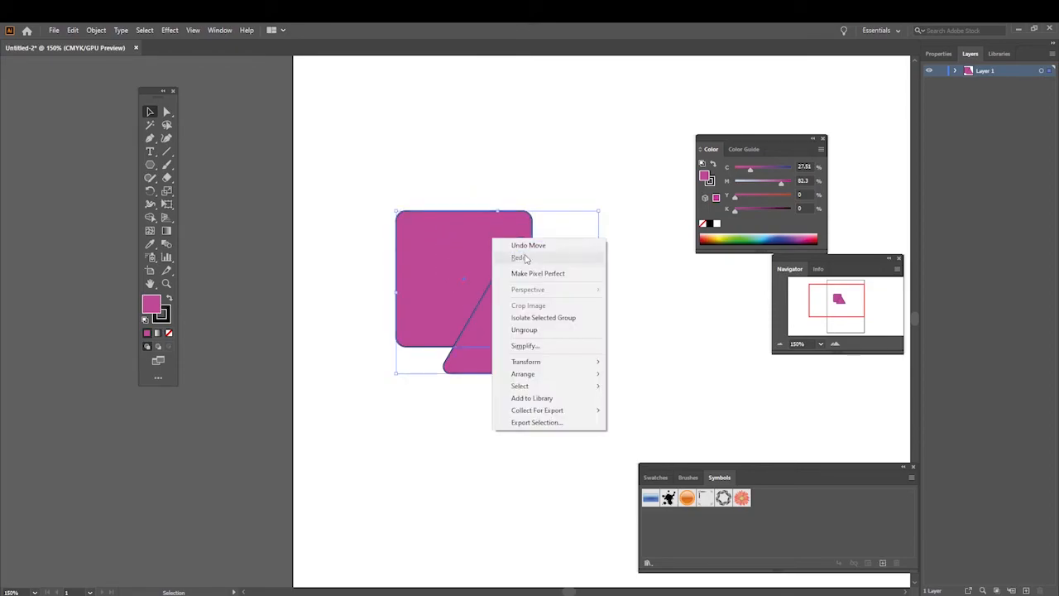
{"action": "left_click", "coordinate": [539, 330]}
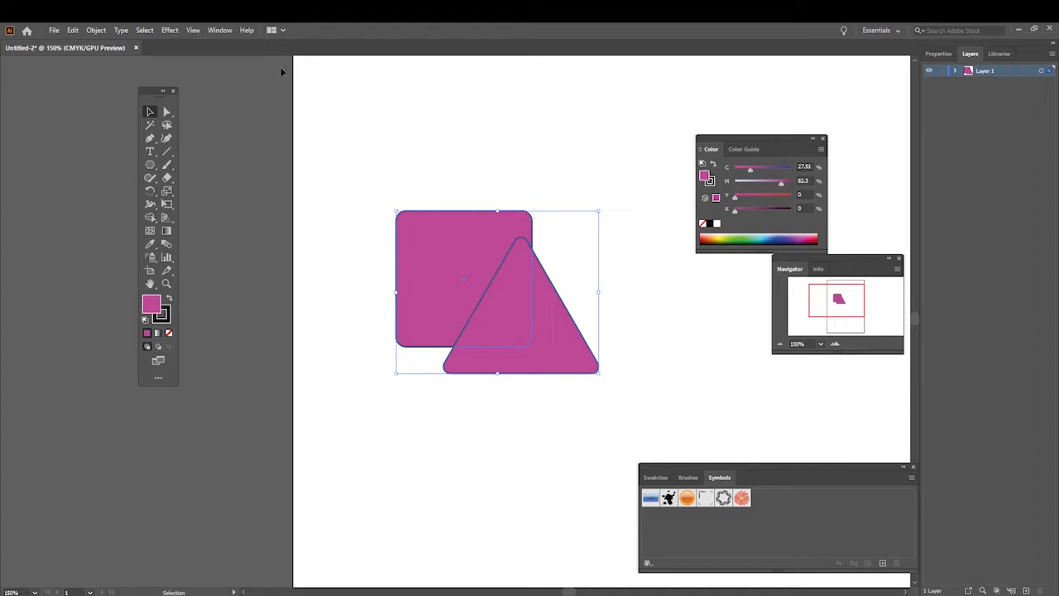
Step: Show the Pathfinder panel and place it just below the two shapes
{"action": "left_click", "coordinate": [218, 32]}
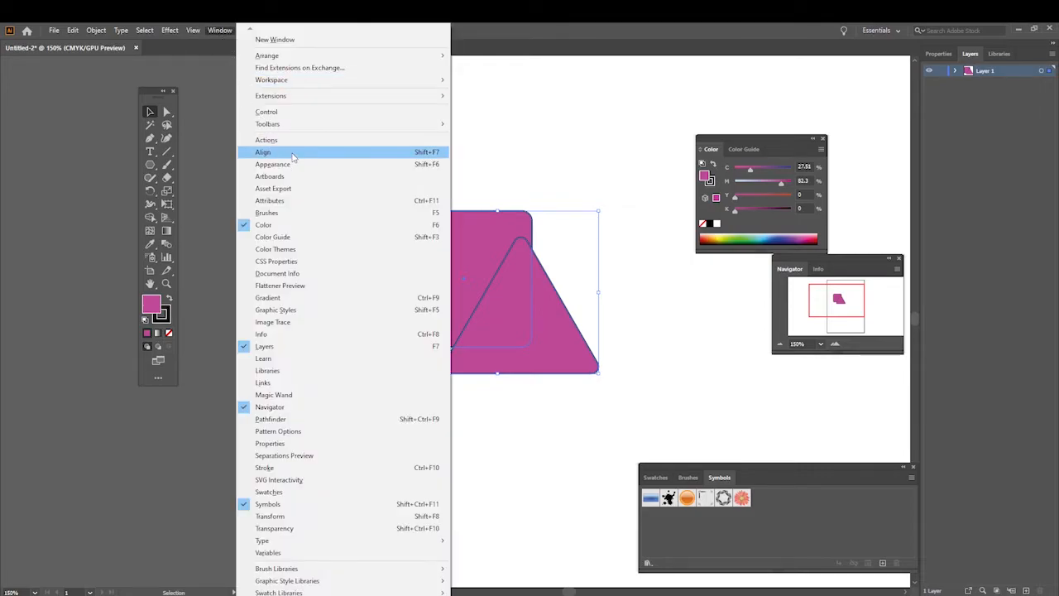
{"action": "left_click", "coordinate": [311, 421]}
{"action": "left_click_drag", "start_coordinate": [153, 403], "coordinate": [412, 425]}
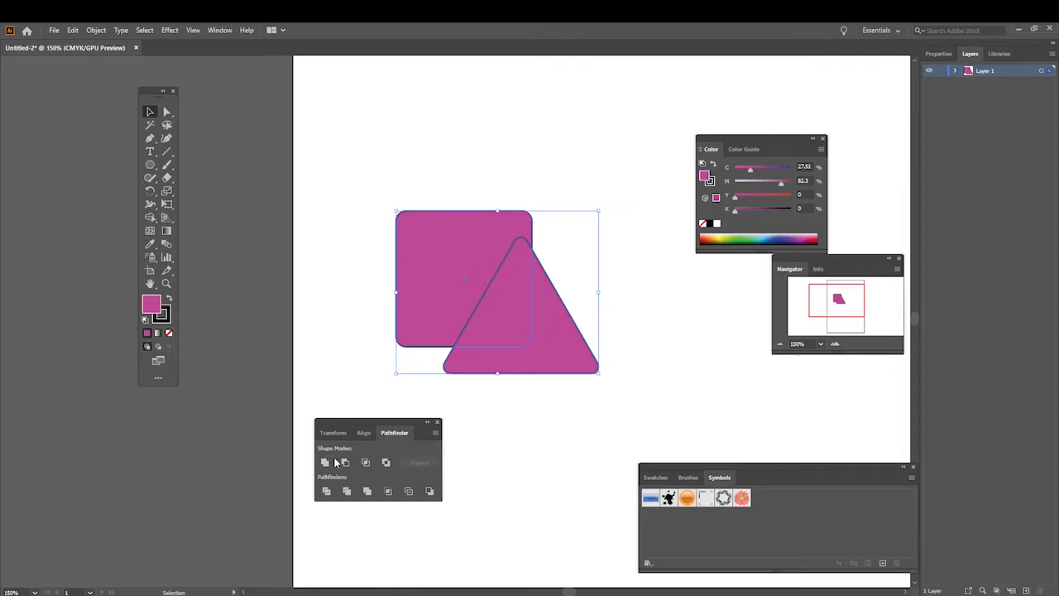
Step: Unite the overlapping rounded square and triangle into one shape with Pathfinder, and move it up the artboard
{"action": "left_click", "coordinate": [430, 190]}
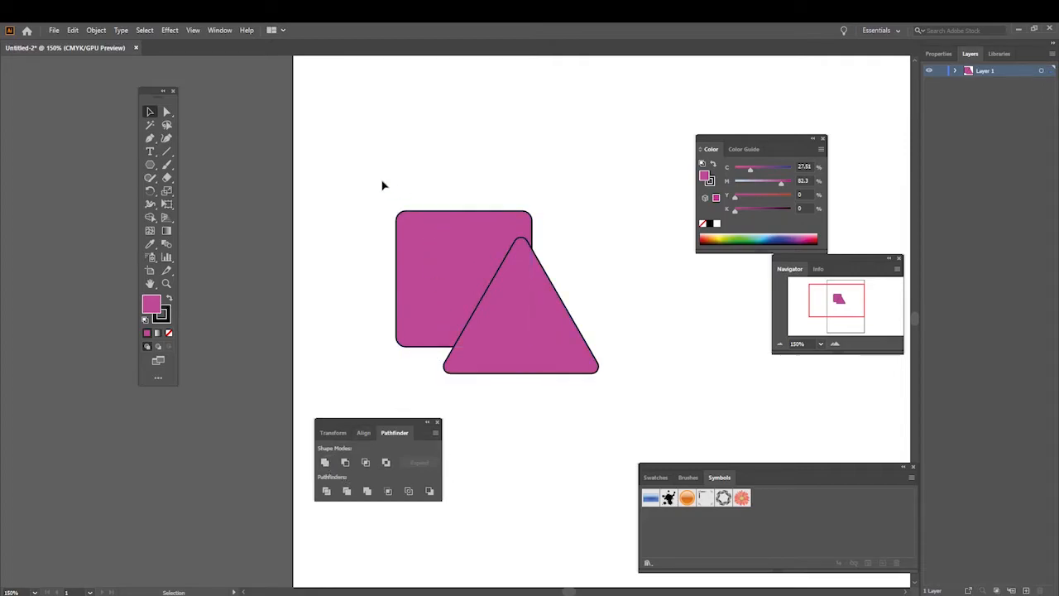
{"action": "left_click_drag", "start_coordinate": [535, 310], "coordinate": [624, 375]}
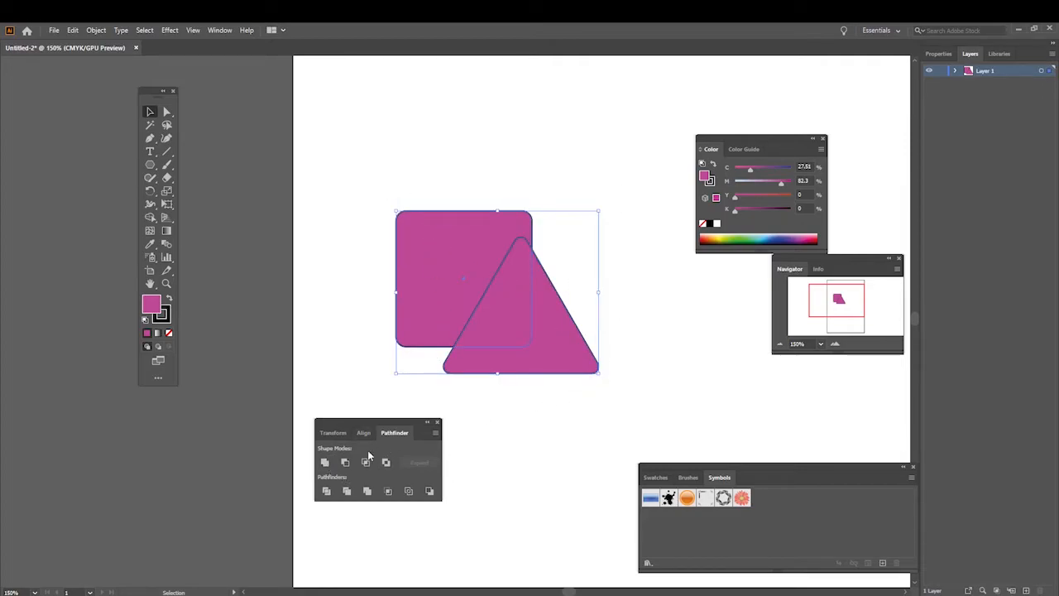
{"action": "left_click", "coordinate": [325, 462]}
{"action": "left_click", "coordinate": [482, 175]}
{"action": "left_click_drag", "start_coordinate": [506, 298], "coordinate": [504, 261]}
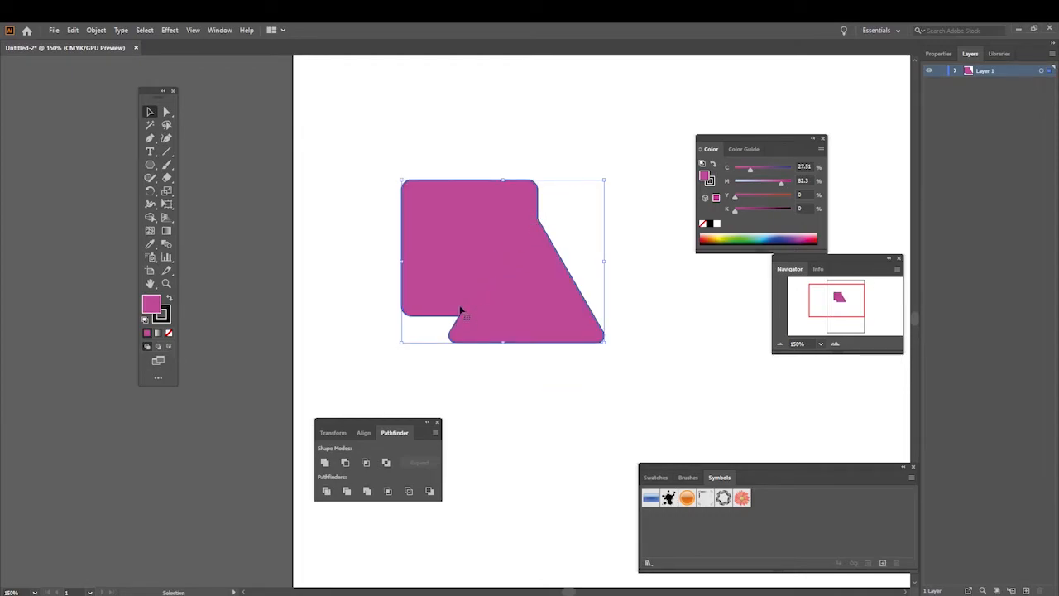
{"action": "left_click_drag", "start_coordinate": [514, 262], "coordinate": [501, 233]}
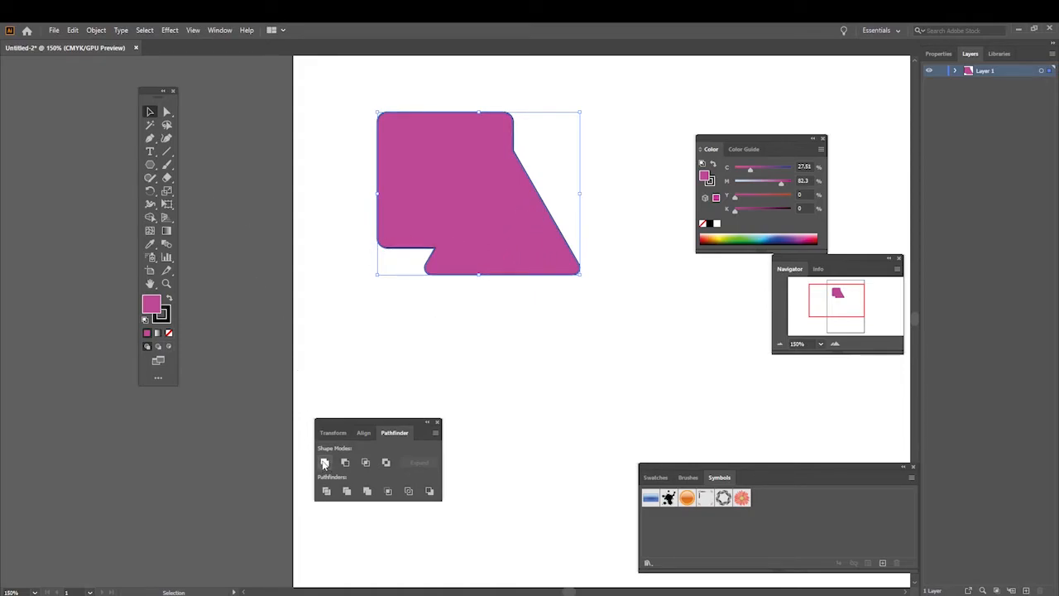
Step: Move the Pathfinder panel off the artboard onto the canvas beside it
{"action": "left_click_drag", "start_coordinate": [357, 426], "coordinate": [233, 417]}
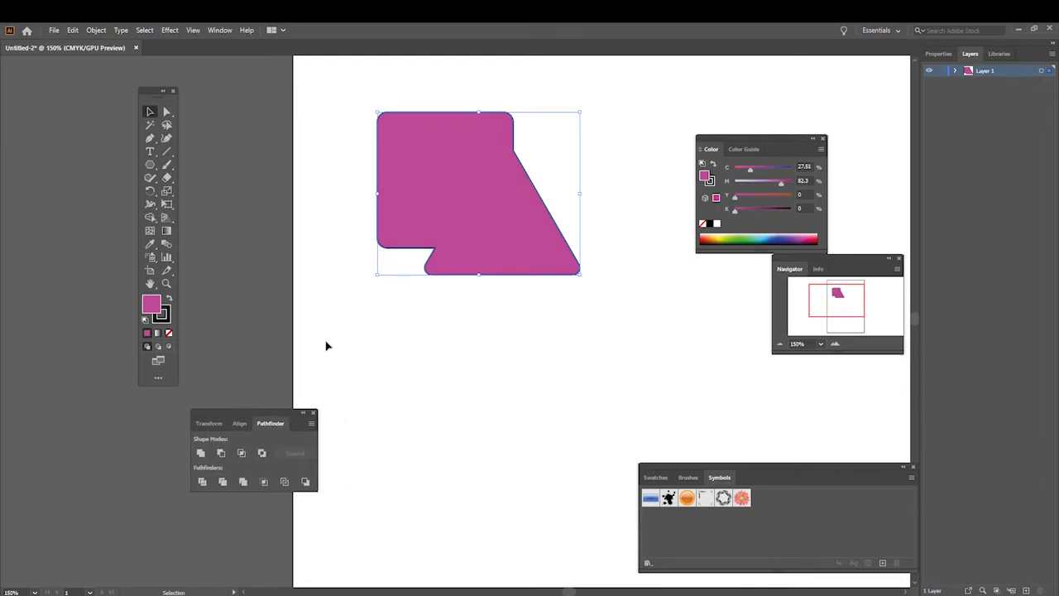
Step: Undo the moves of the united shape and the Unite operation itself
{"action": "left_click", "coordinate": [73, 31]}
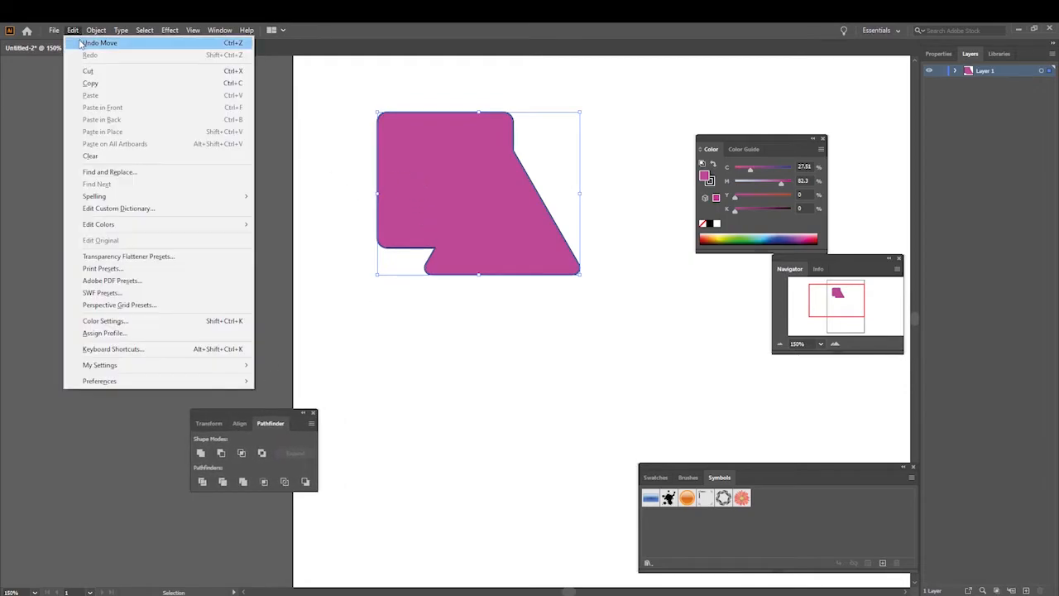
{"action": "left_click", "coordinate": [81, 43]}
{"action": "left_click", "coordinate": [73, 30]}
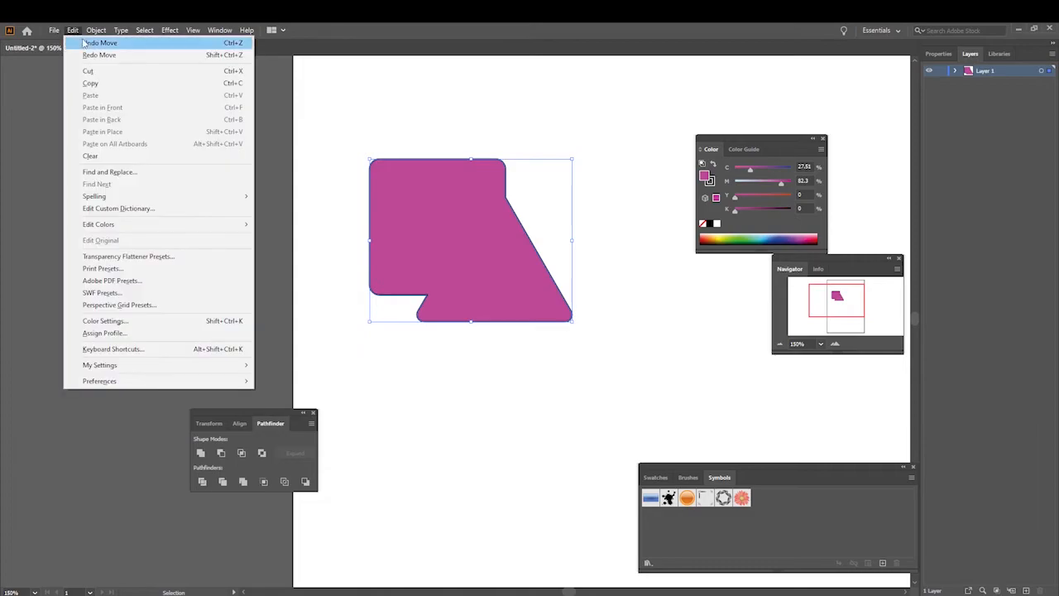
{"action": "left_click", "coordinate": [81, 43]}
{"action": "left_click", "coordinate": [80, 30]}
{"action": "left_click", "coordinate": [80, 43]}
{"action": "left_click", "coordinate": [76, 31]}
{"action": "left_click", "coordinate": [80, 43]}
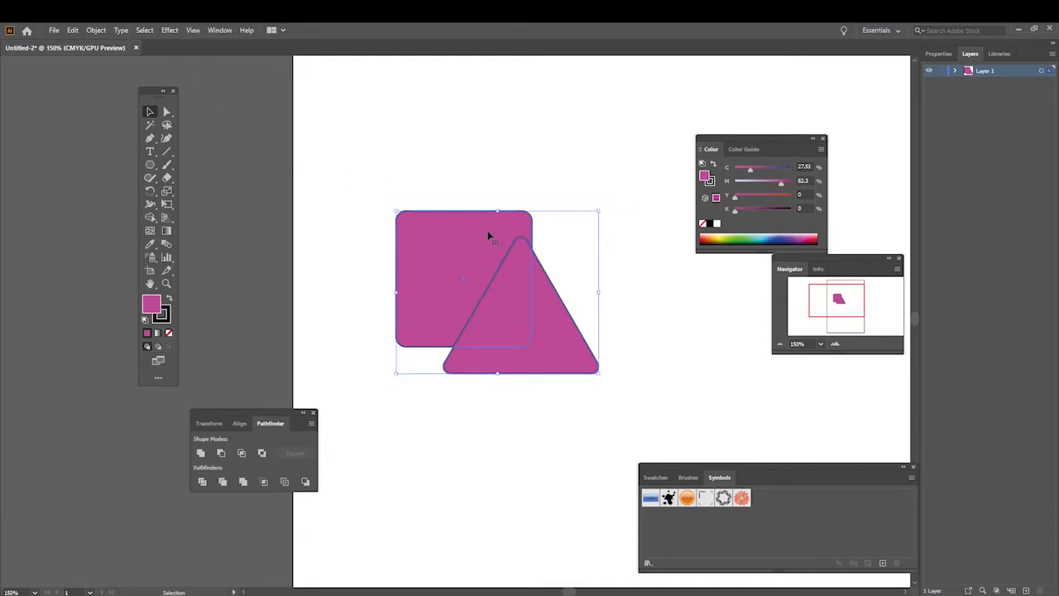
Step: Duplicate the overlapping square and triangle below the originals, and unite the original pair into one shape
{"action": "left_click_drag", "start_coordinate": [488, 238], "coordinate": [471, 438], "text": "alt"}
{"action": "left_click", "coordinate": [566, 327]}
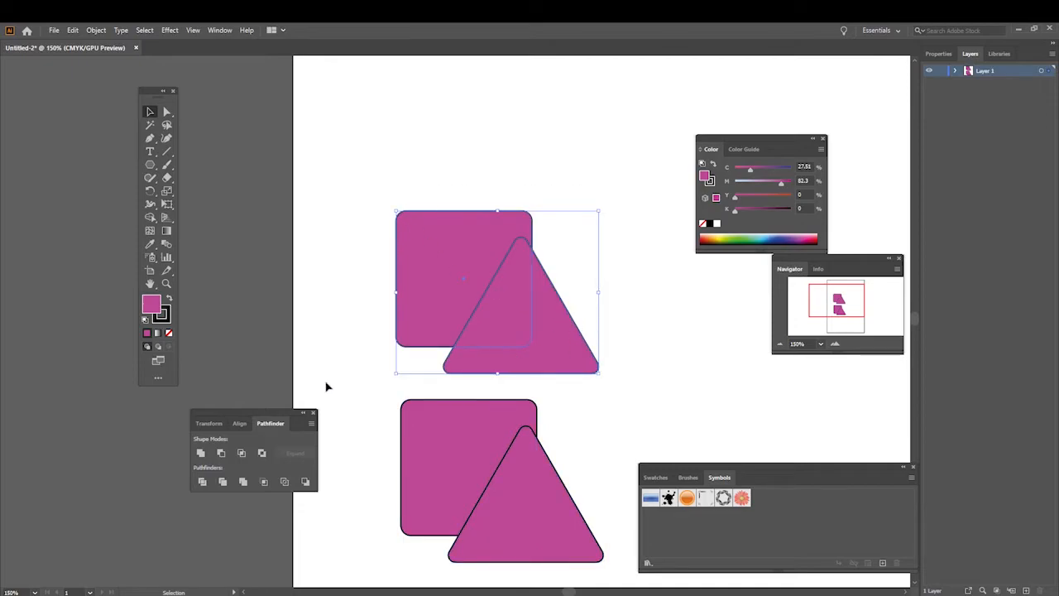
{"action": "left_click", "coordinate": [200, 454]}
Step: Move the united shape up the artboard and place the duplicated square-and-triangle pair directly beneath it
{"action": "left_click_drag", "start_coordinate": [474, 308], "coordinate": [430, 194]}
{"action": "left_click_drag", "start_coordinate": [371, 374], "coordinate": [597, 565]}
{"action": "left_click_drag", "start_coordinate": [520, 497], "coordinate": [470, 398]}
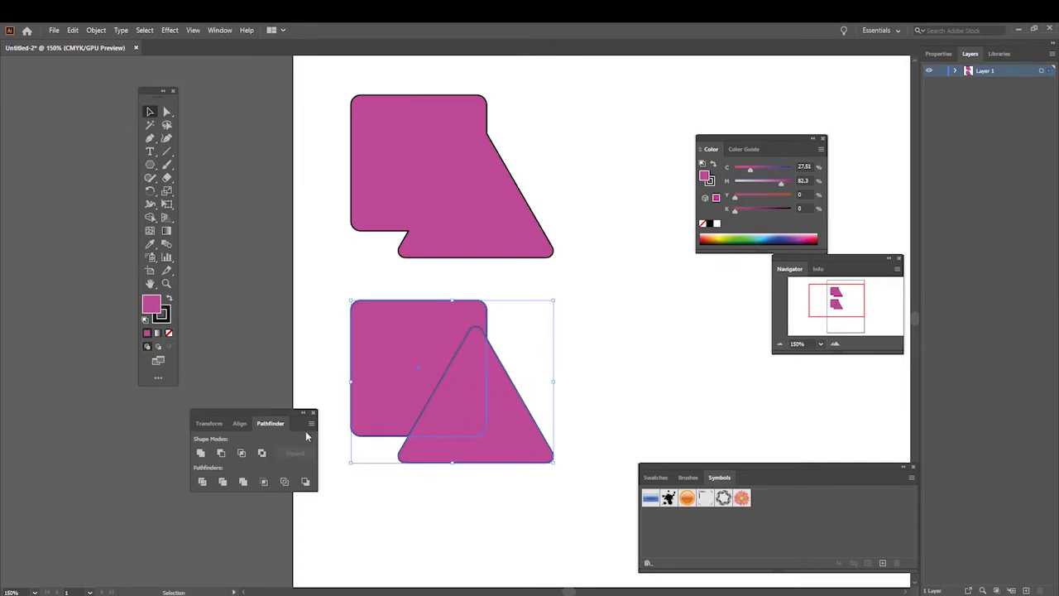
Step: Group the lower square and triangle and split them along their overlap with Pathfinder's Divide
{"action": "right_click", "coordinate": [448, 340]}
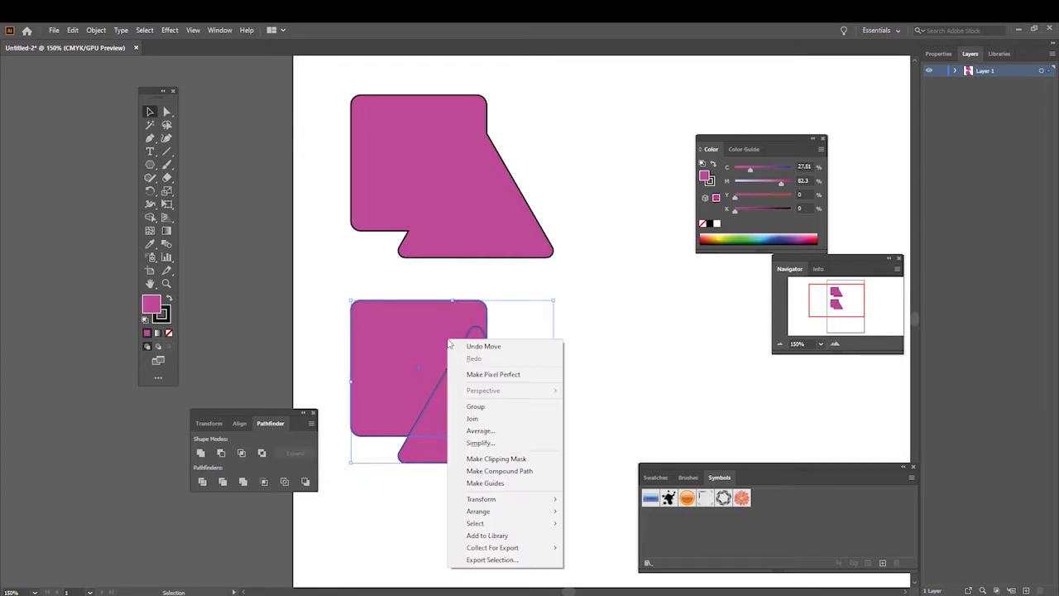
{"action": "left_click", "coordinate": [477, 407]}
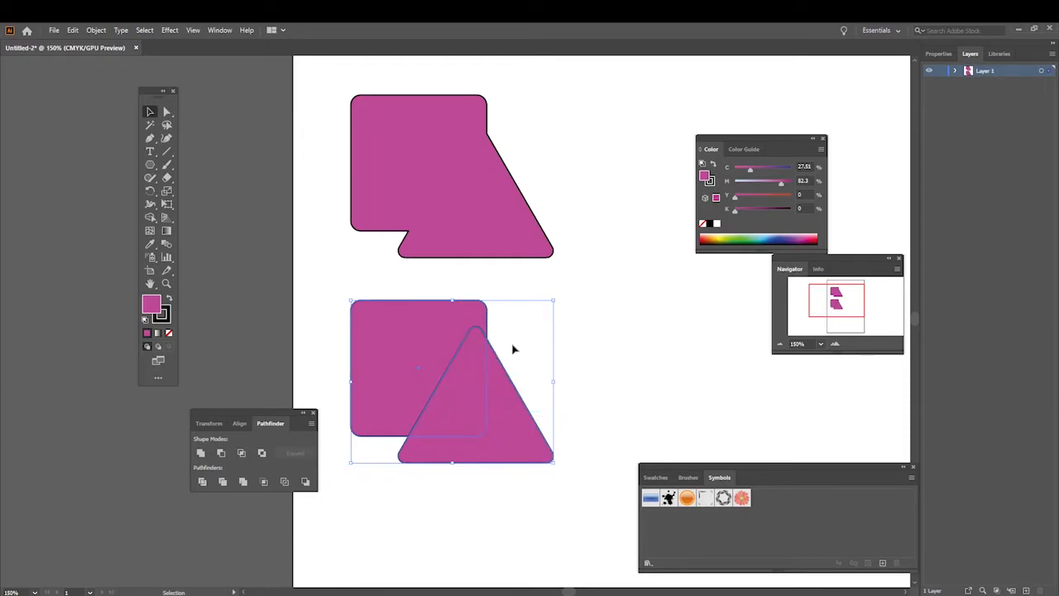
{"action": "left_click", "coordinate": [202, 483]}
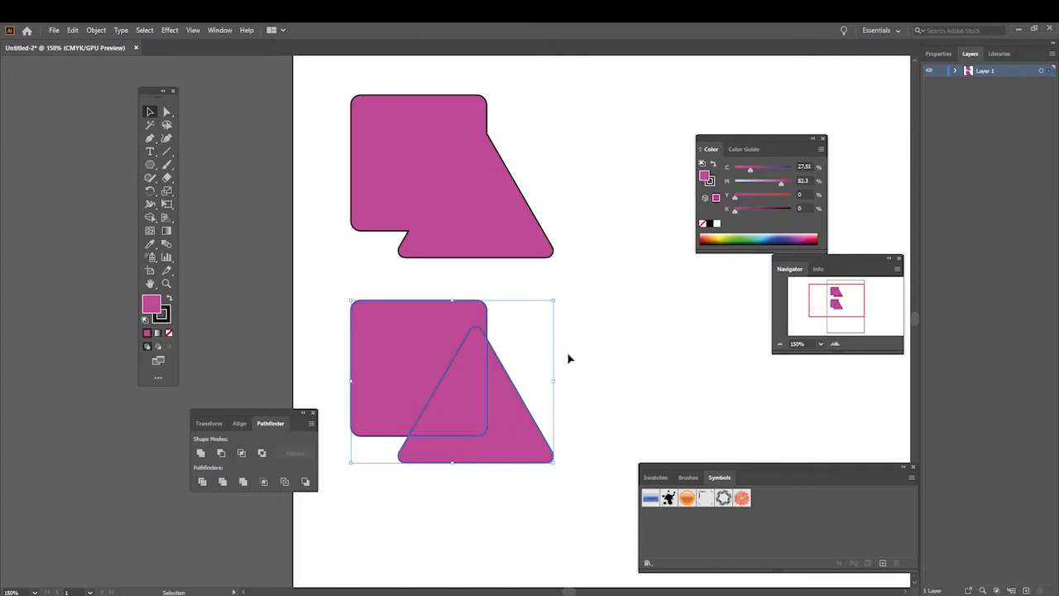
{"action": "left_click", "coordinate": [623, 323]}
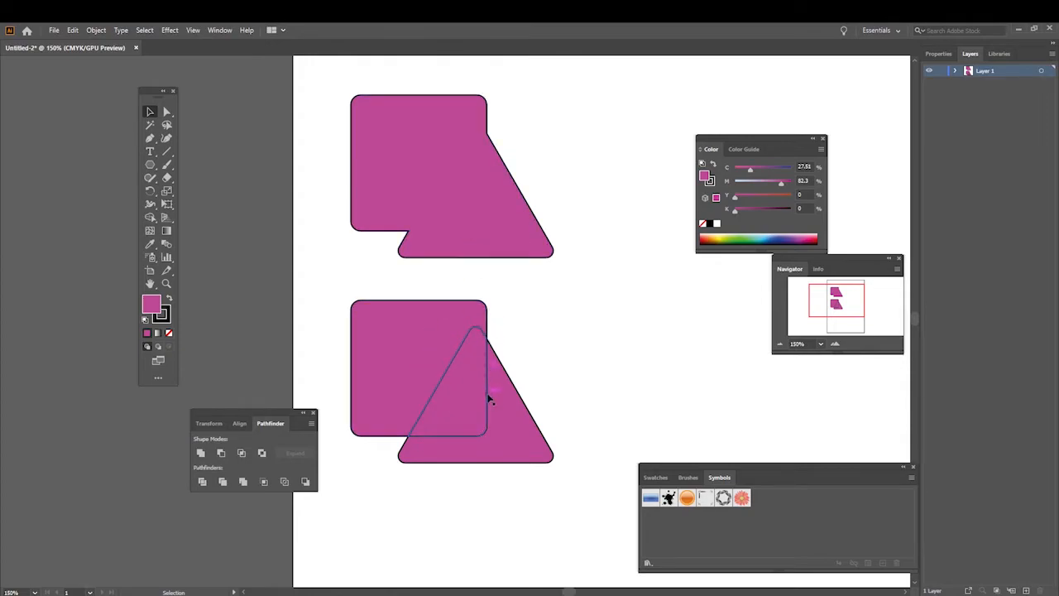
Step: Delete only the overlapping piece of the divided square and triangle, using Direct Selection, and return to the Selection tool
{"action": "left_click", "coordinate": [168, 114]}
{"action": "left_click", "coordinate": [465, 402]}
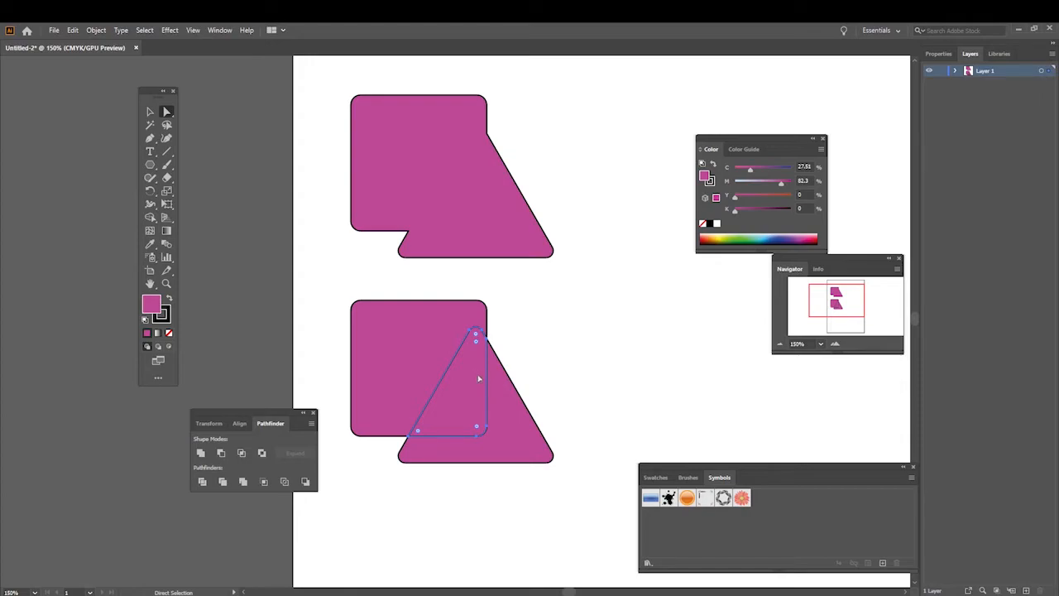
{"action": "key", "text": "Delete"}
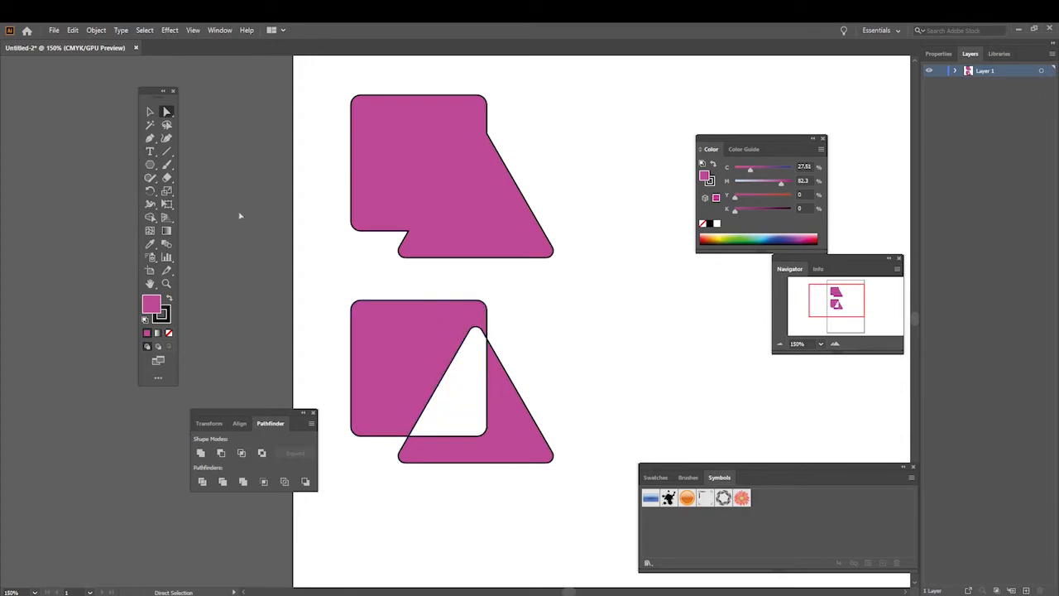
{"action": "left_click", "coordinate": [150, 112]}
Step: Move the cut-out shape around slightly, keeping it just below the united shape
{"action": "left_click_drag", "start_coordinate": [397, 341], "coordinate": [388, 322]}
{"action": "left_click", "coordinate": [566, 335]}
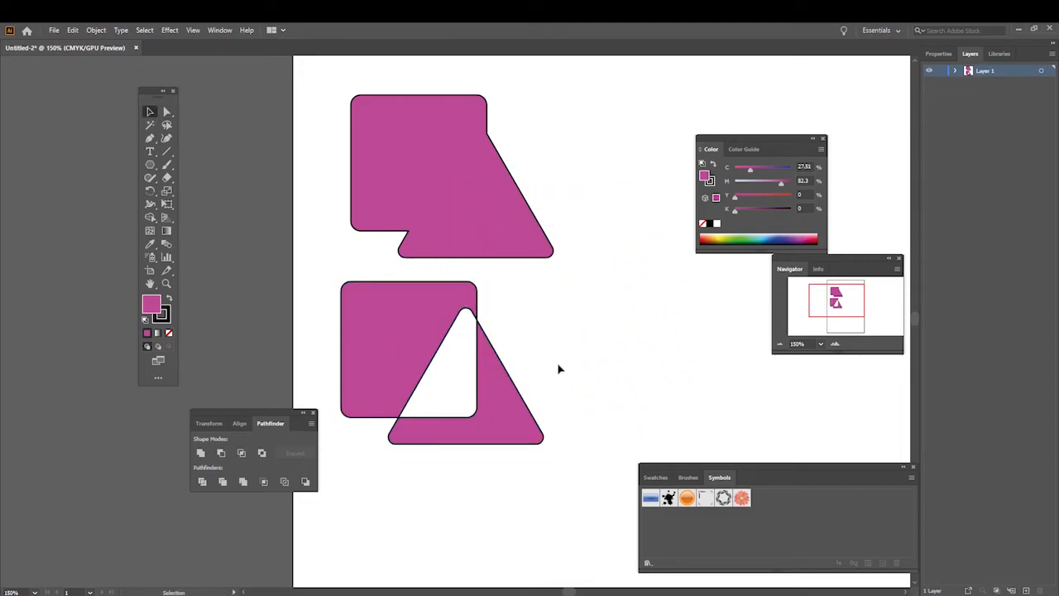
{"action": "mouse_move", "coordinate": [491, 400]}
{"action": "left_mouse_down"}
{"action": "mouse_move", "coordinate": [546, 398]}
{"action": "mouse_move", "coordinate": [499, 398]}
{"action": "mouse_move", "coordinate": [507, 389]}
{"action": "left_mouse_up"}
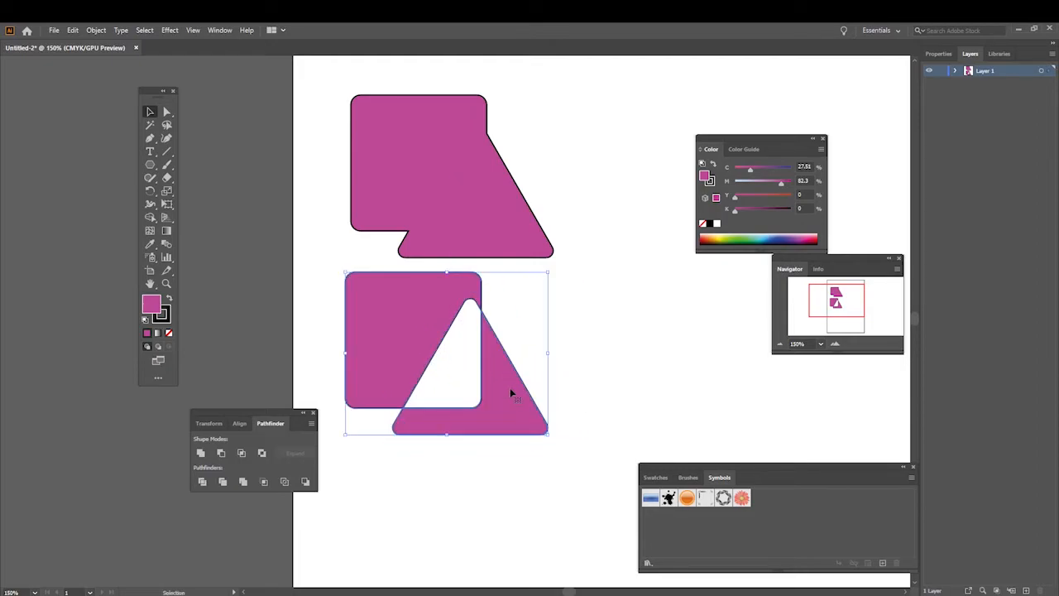
{"action": "left_click", "coordinate": [585, 323]}
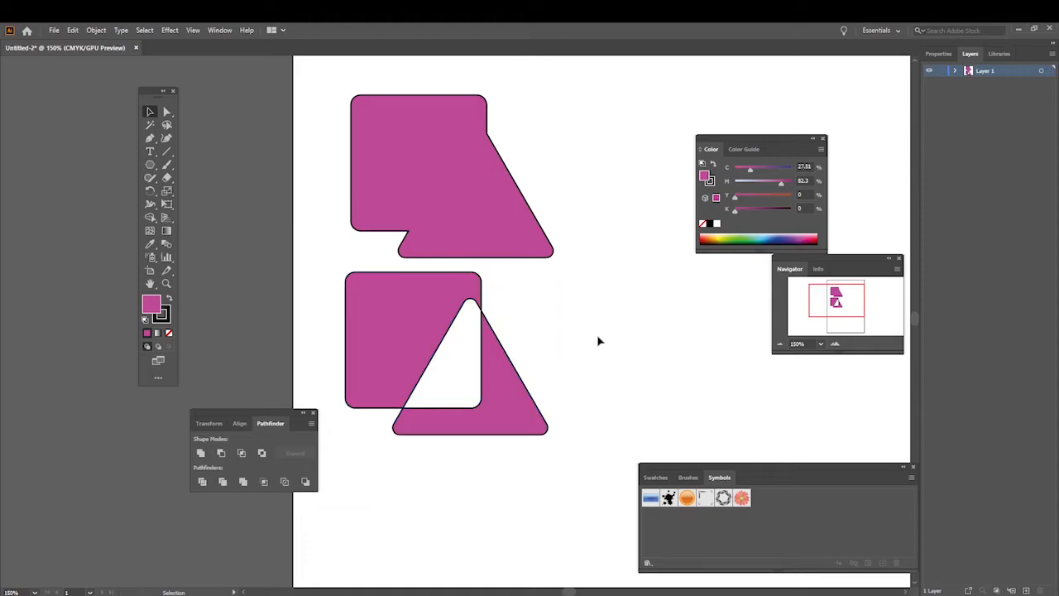
{"action": "mouse_move", "coordinate": [433, 329]}
{"action": "left_mouse_down"}
{"action": "mouse_move", "coordinate": [514, 214]}
{"action": "mouse_move", "coordinate": [448, 261]}
{"action": "mouse_move", "coordinate": [461, 233]}
{"action": "mouse_move", "coordinate": [431, 331]}
{"action": "left_mouse_up"}
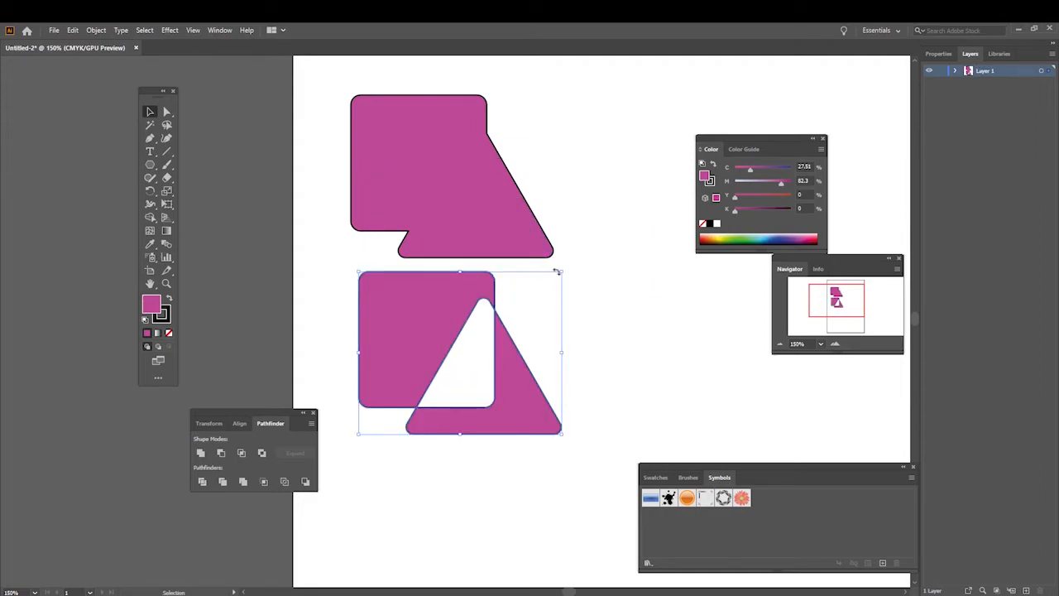
Step: Scale down the cut-out shape and the united shape, and arrange them side by side near the artboard's upper edge
{"action": "left_click_drag", "start_coordinate": [561, 271], "coordinate": [495, 325]}
{"action": "left_click_drag", "start_coordinate": [416, 338], "coordinate": [627, 134]}
{"action": "left_click", "coordinate": [463, 151]}
{"action": "left_click_drag", "start_coordinate": [551, 95], "coordinate": [500, 138]}
{"action": "left_click_drag", "start_coordinate": [428, 161], "coordinate": [452, 137]}
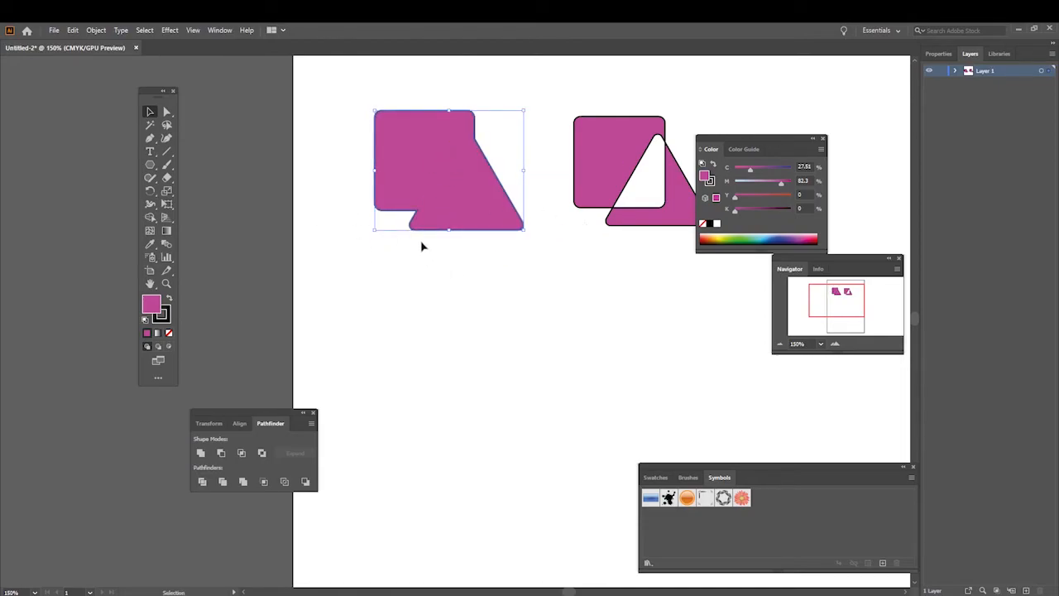
Step: Add the text "type" with the Type tool and position it below and between the two shapes
{"action": "left_click", "coordinate": [151, 152]}
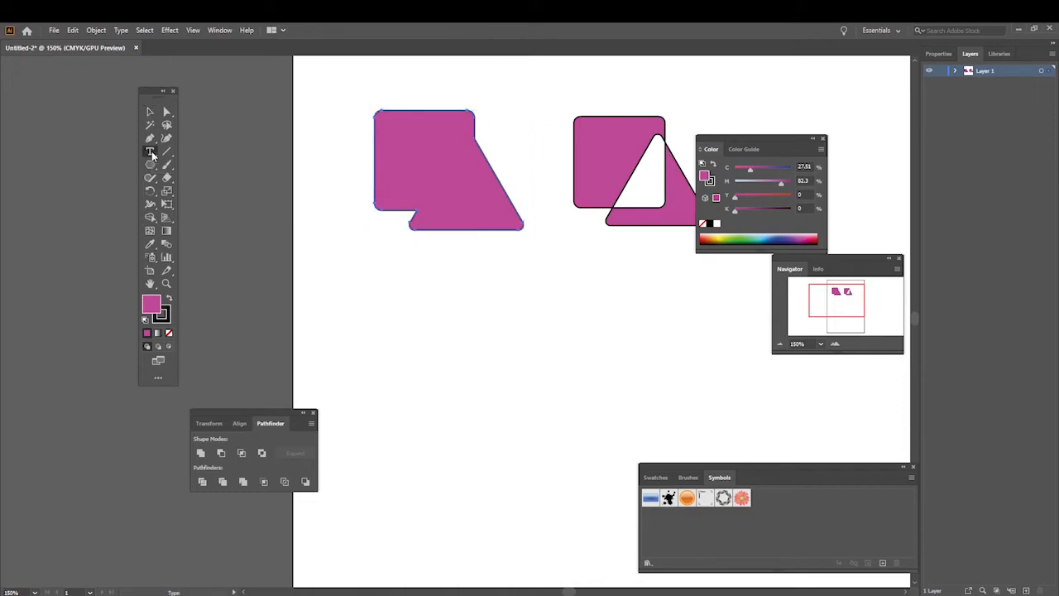
{"action": "left_click", "coordinate": [401, 301]}
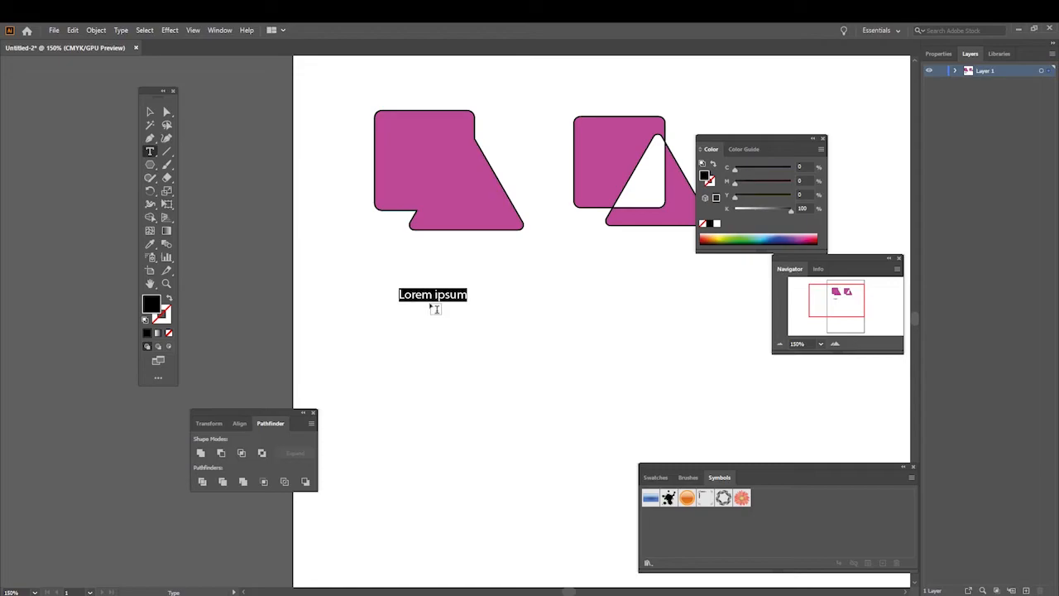
{"action": "type", "text": "type"}
{"action": "left_click", "coordinate": [150, 111]}
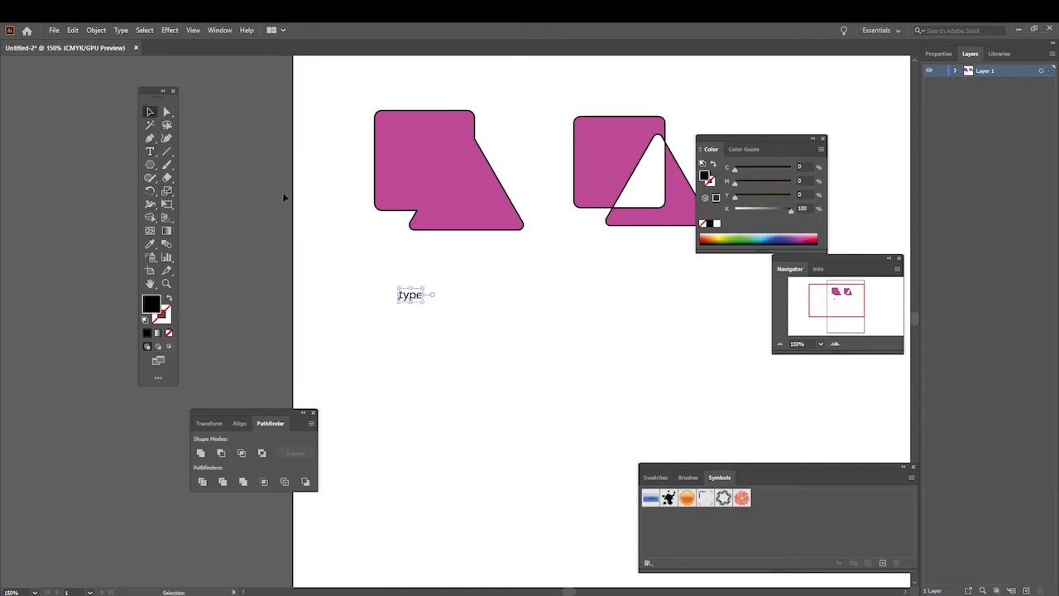
{"action": "left_click_drag", "start_coordinate": [407, 295], "coordinate": [537, 275]}
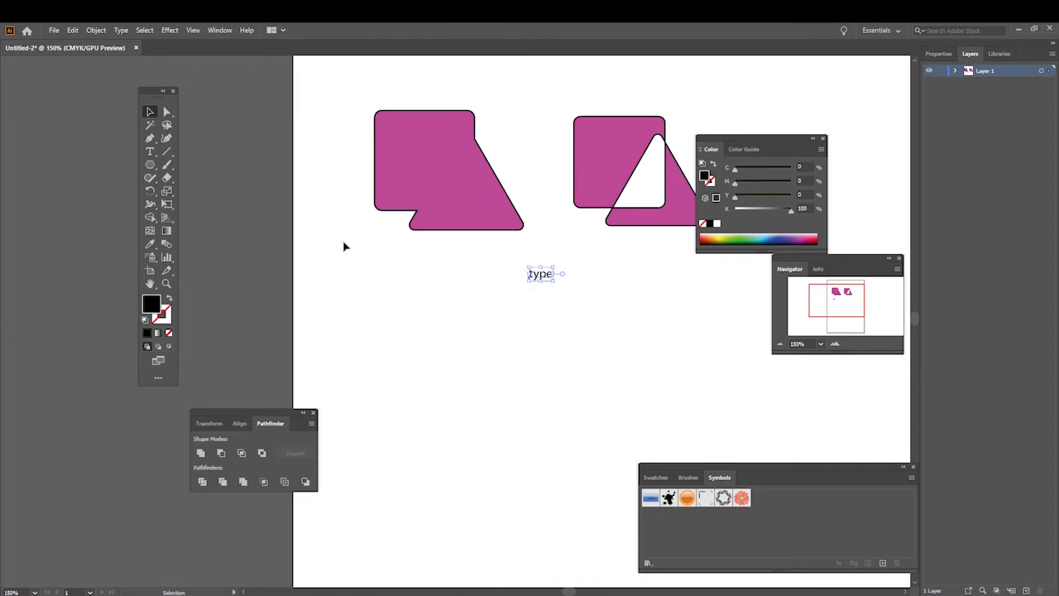
Step: Switch the type tool to Type on a Path, and paint a wavy horizontal line below the text with the Paintbrush
{"action": "left_click", "coordinate": [150, 152]}
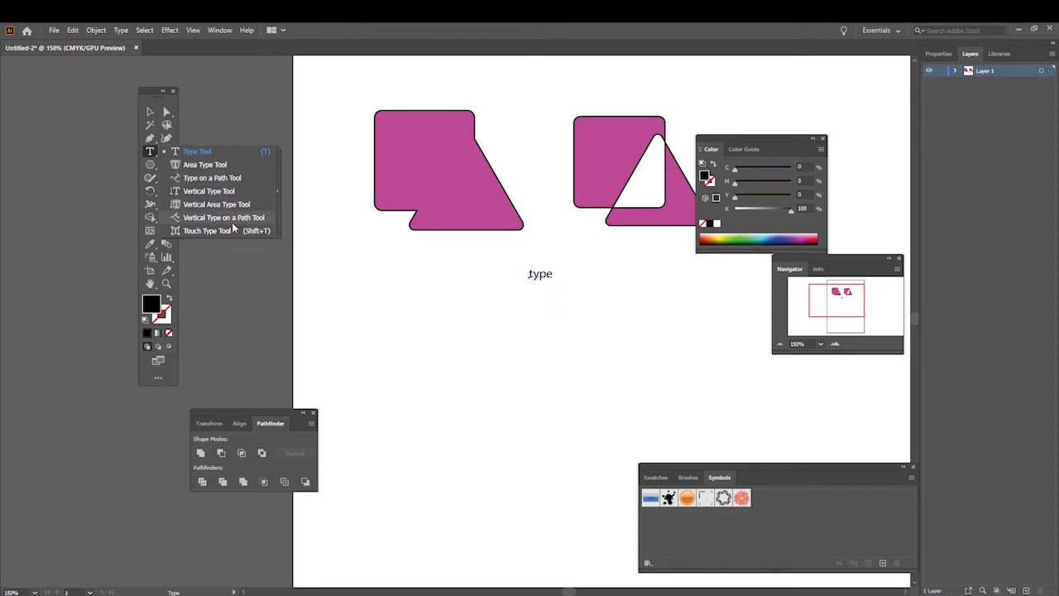
{"action": "left_click", "coordinate": [226, 180]}
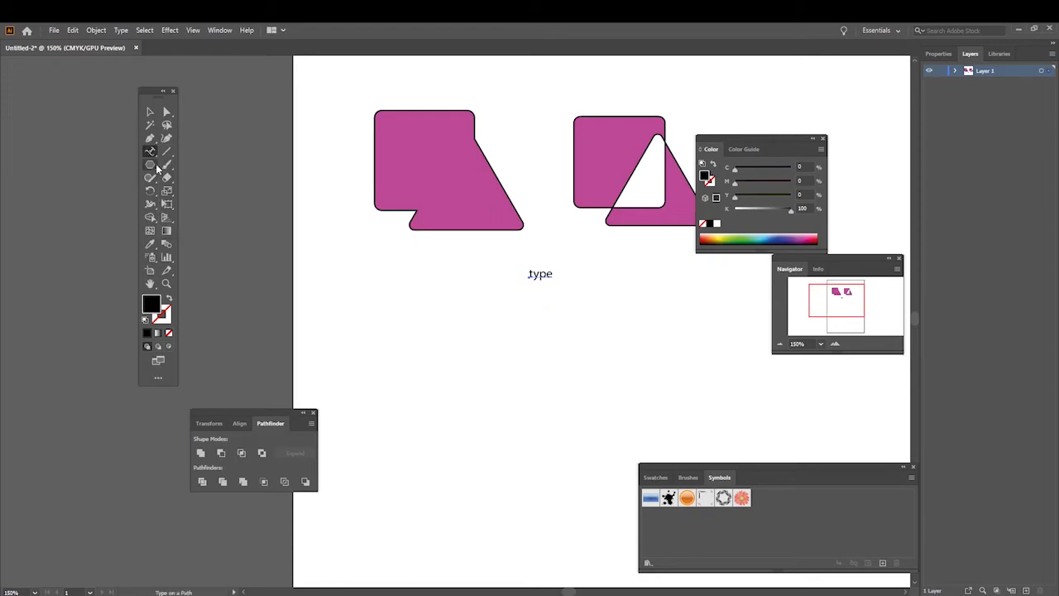
{"action": "left_click", "coordinate": [169, 166]}
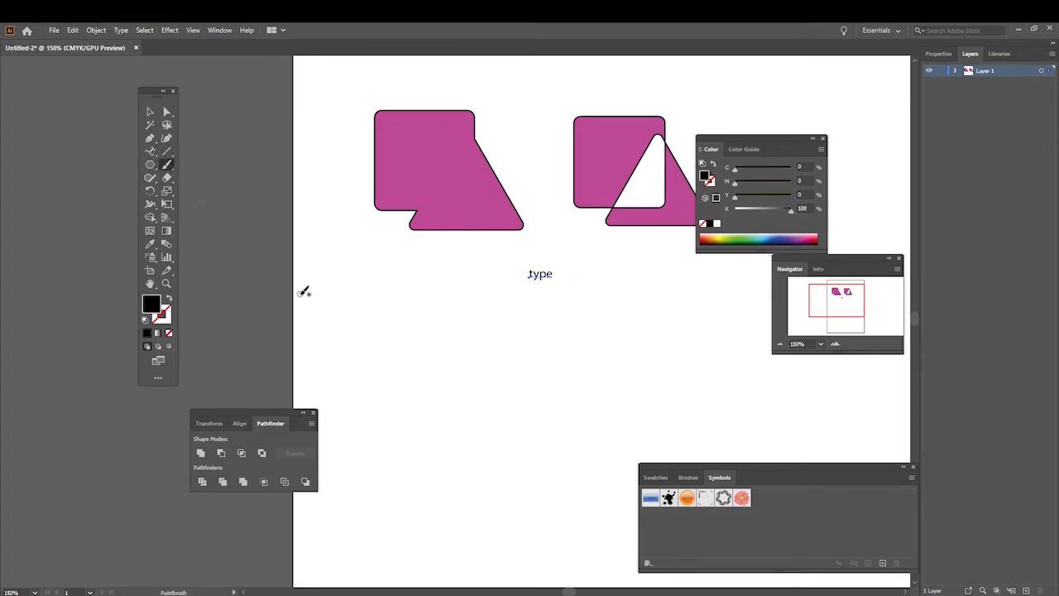
{"action": "left_click_drag", "start_coordinate": [365, 380], "coordinate": [605, 372]}
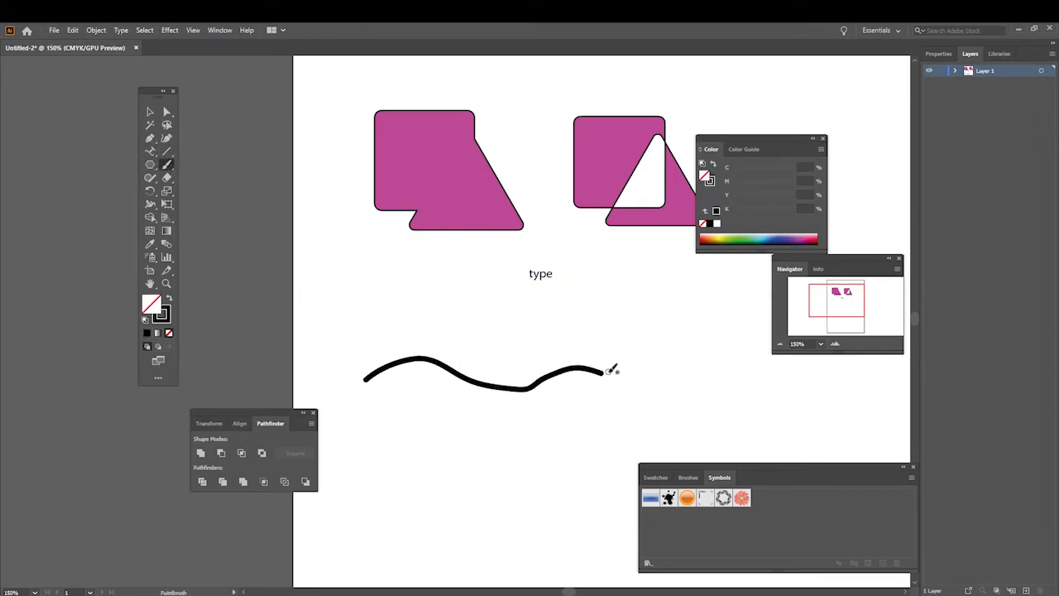
Step: Place the text "type" along the start of the wavy line with Type on a Path
{"action": "left_click", "coordinate": [154, 153]}
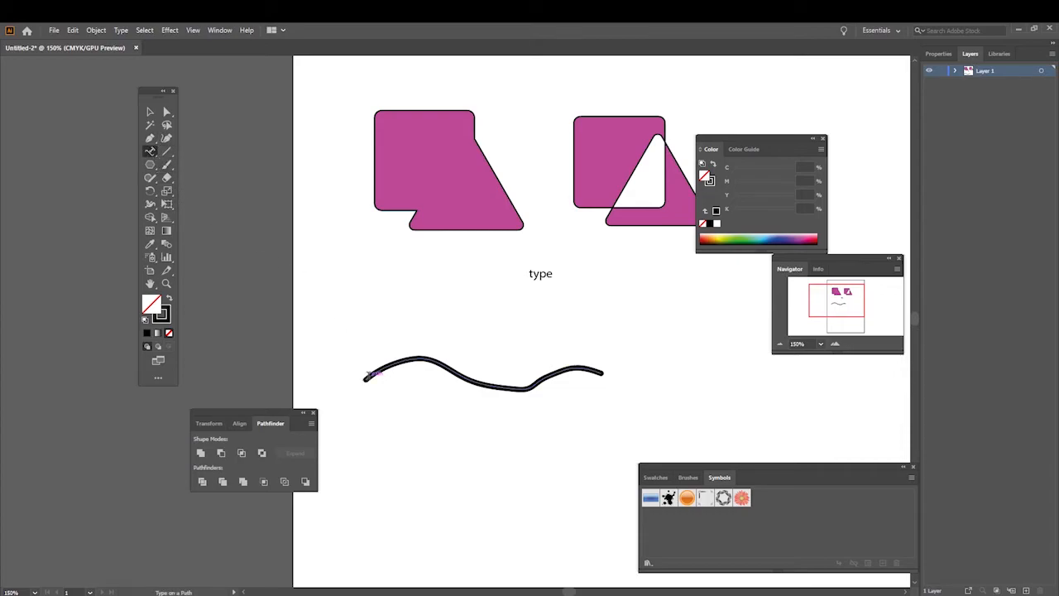
{"action": "left_click", "coordinate": [369, 374]}
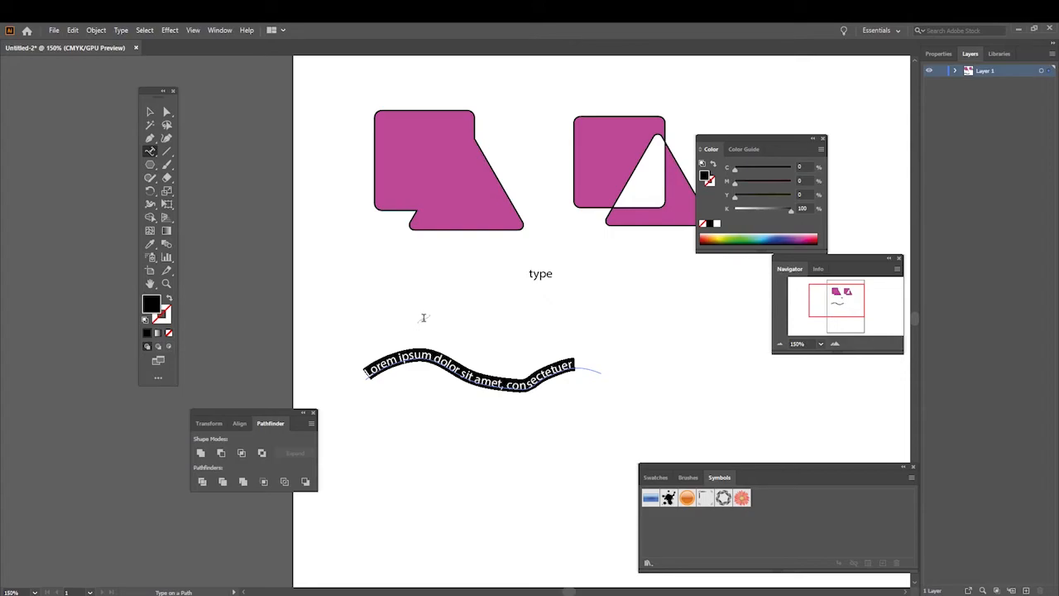
{"action": "type", "text": "type"}
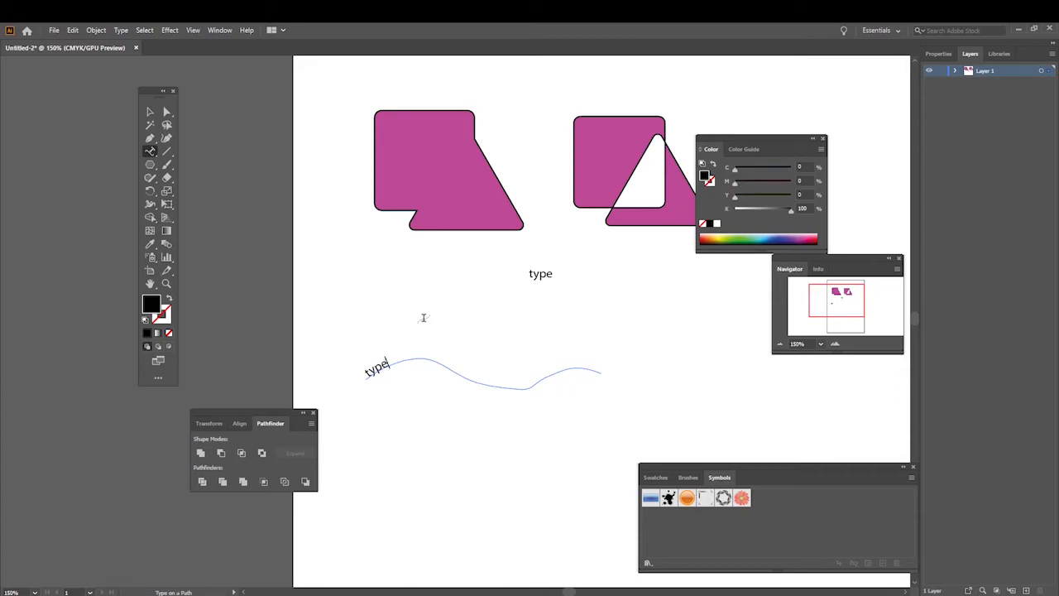
{"action": "left_click", "coordinate": [371, 378]}
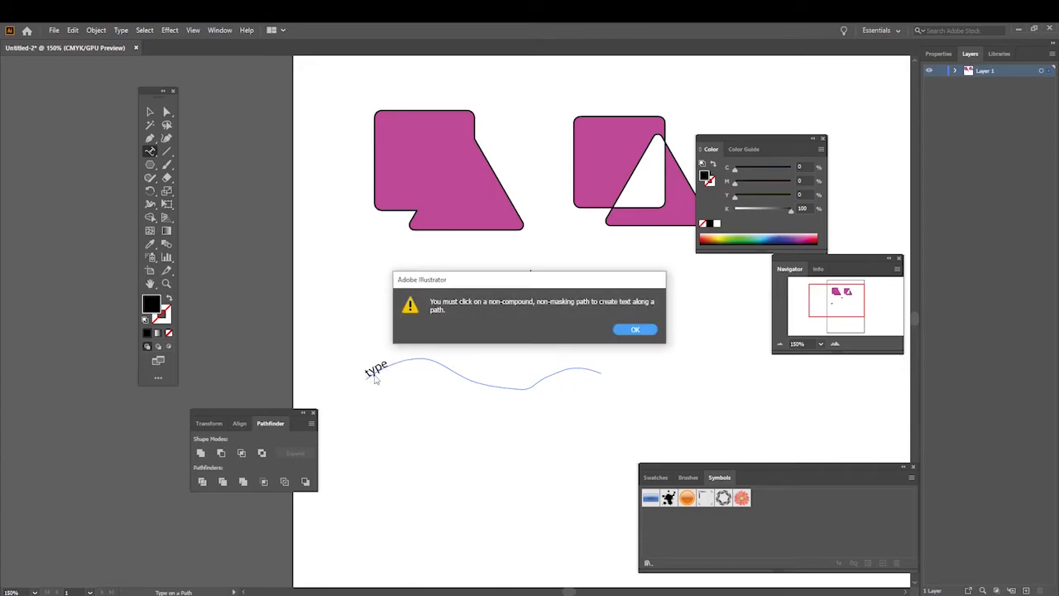
{"action": "left_click", "coordinate": [620, 334]}
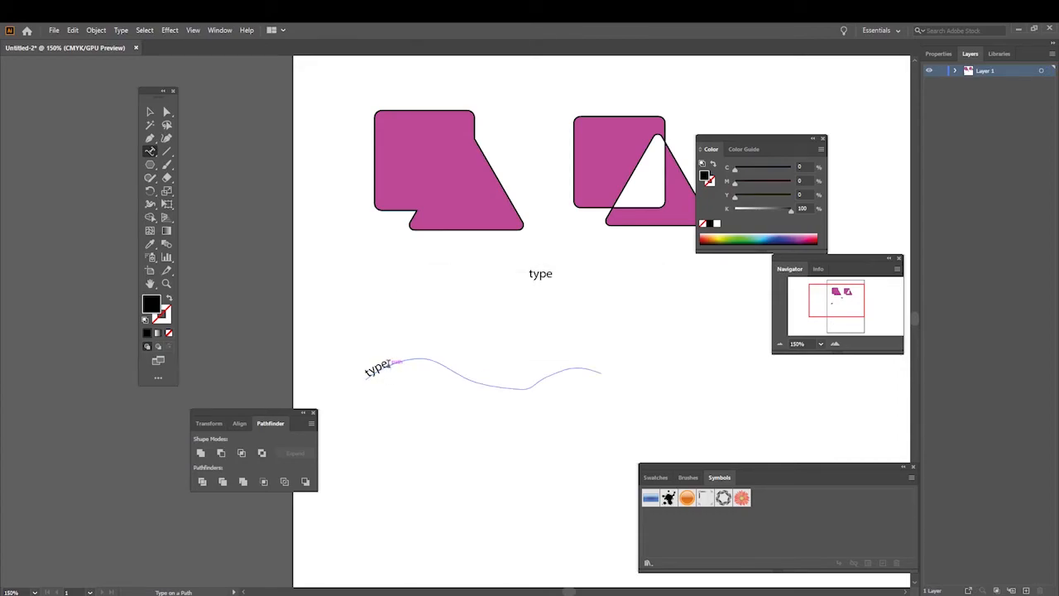
Step: Copy the word "type" on the wavy path and paste it repeatedly until the text fills the whole path
{"action": "left_click_drag", "start_coordinate": [387, 363], "coordinate": [365, 374]}
{"action": "key", "text": "ctrl"}
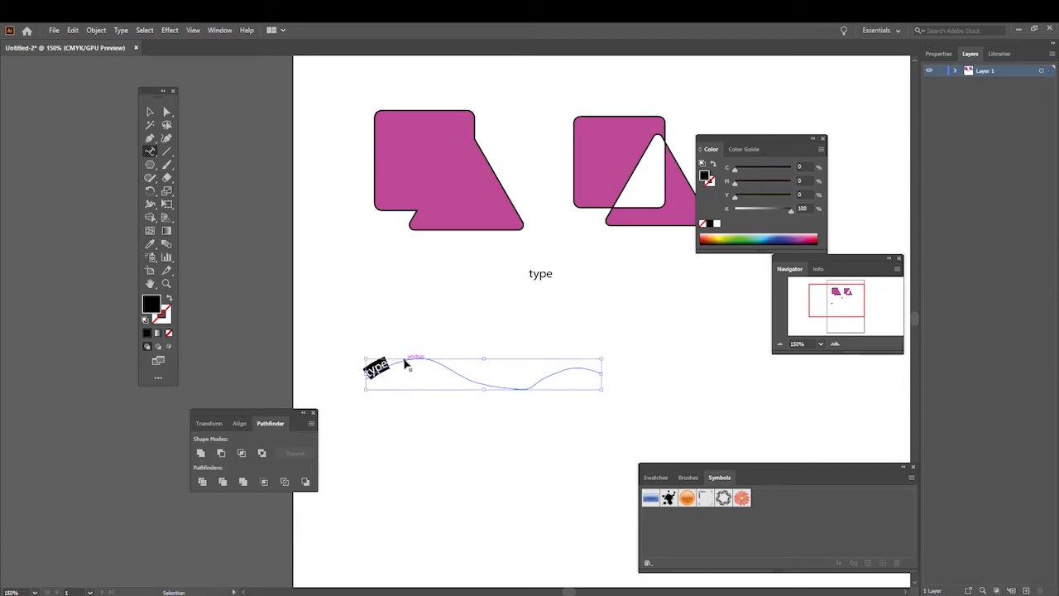
{"action": "left_click", "coordinate": [403, 360]}
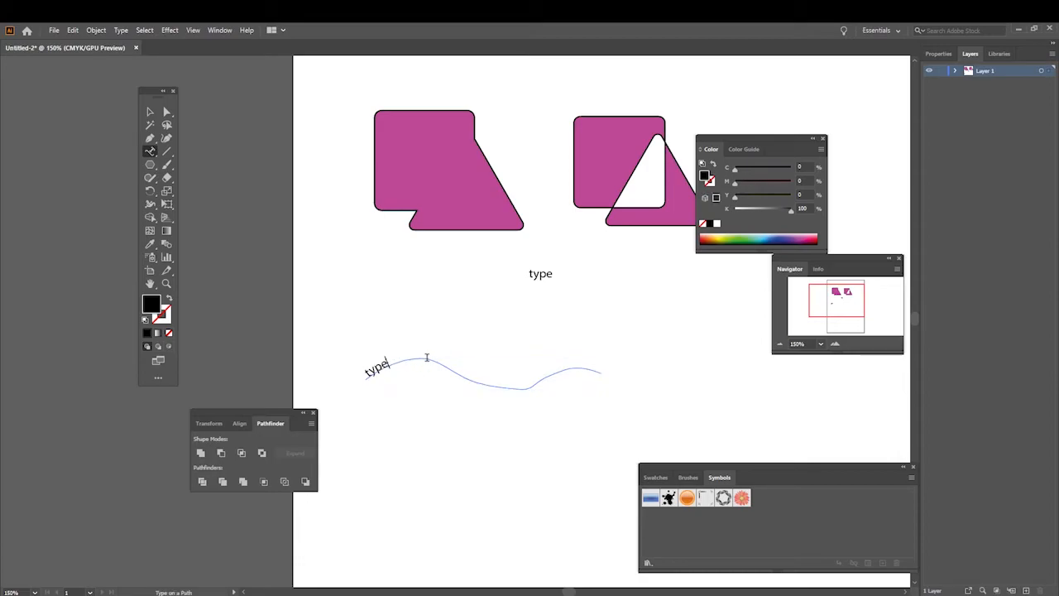
{"action": "key", "text": "ctrl+v"}
{"action": "key", "text": "ctrl+v"}
{"action": "key", "text": "ctrl+v"}
{"action": "key", "text": "ctrl+v"}
{"action": "key", "text": "ctrl+v"}
{"action": "key", "text": "ctrl+v"}
{"action": "key", "text": "ctrl+v"}
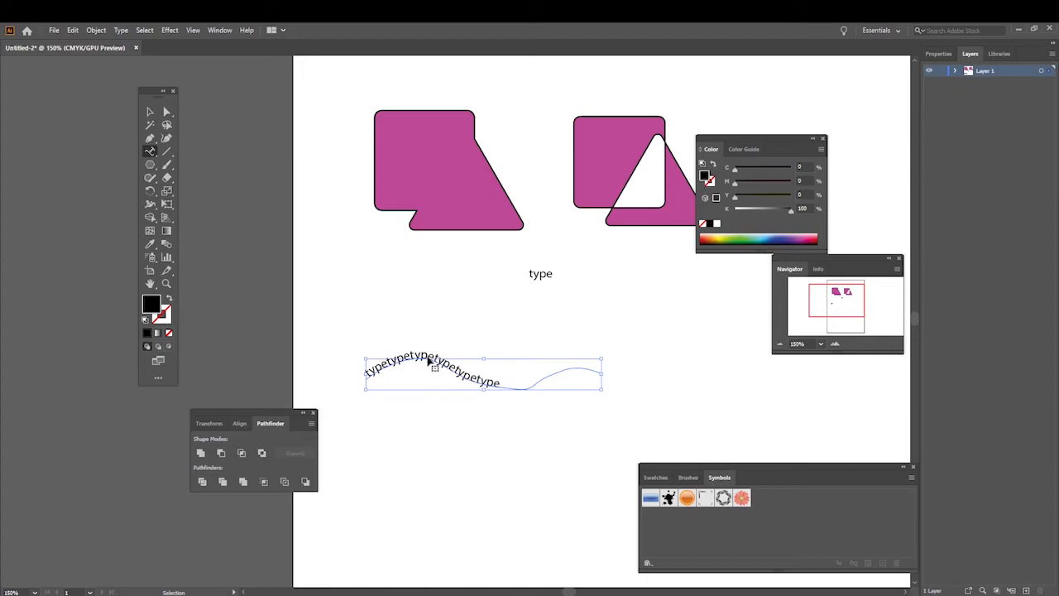
{"action": "key", "text": "ctrl+v"}
{"action": "key", "text": "ctrl+v"}
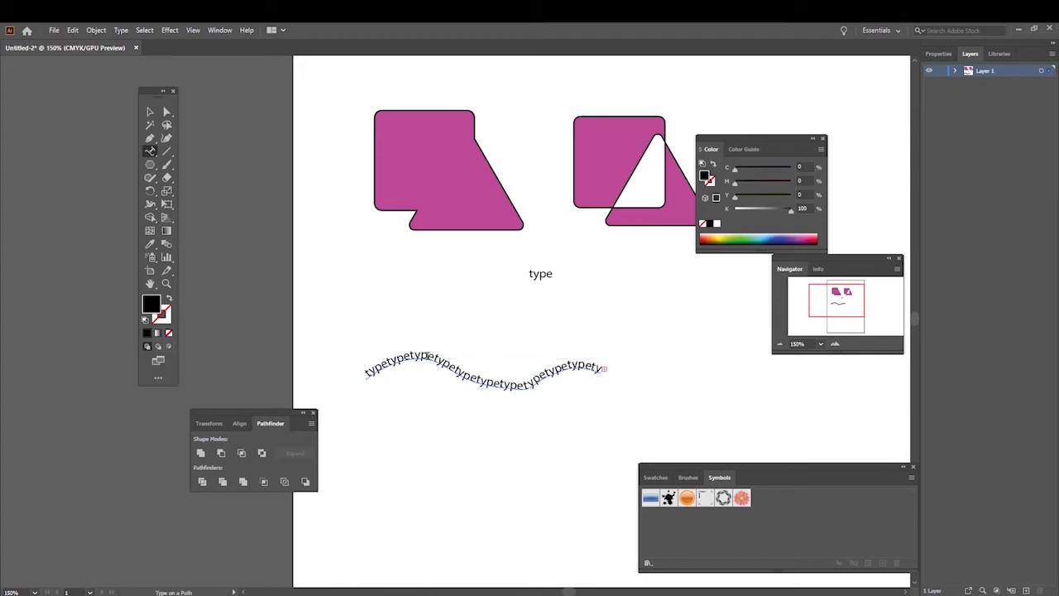
Step: Move the wavy path text up and to the right, just beneath the standalone word "type", and deselect it
{"action": "left_click", "coordinate": [149, 115]}
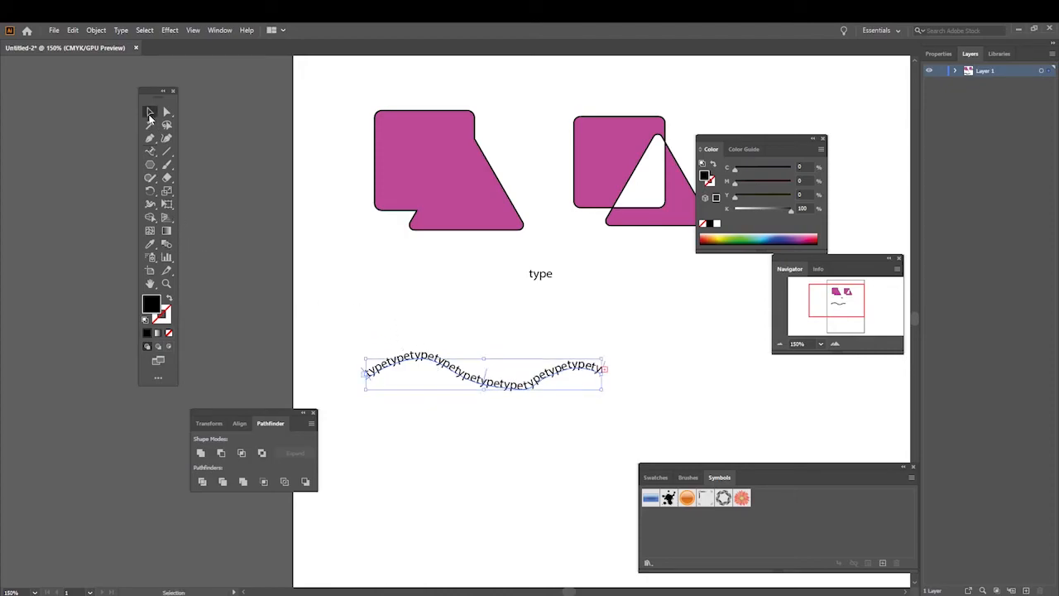
{"action": "mouse_move", "coordinate": [451, 370]}
{"action": "left_mouse_down"}
{"action": "mouse_move", "coordinate": [485, 359]}
{"action": "mouse_move", "coordinate": [497, 315]}
{"action": "mouse_move", "coordinate": [504, 321]}
{"action": "left_mouse_up"}
{"action": "left_click", "coordinate": [501, 374]}
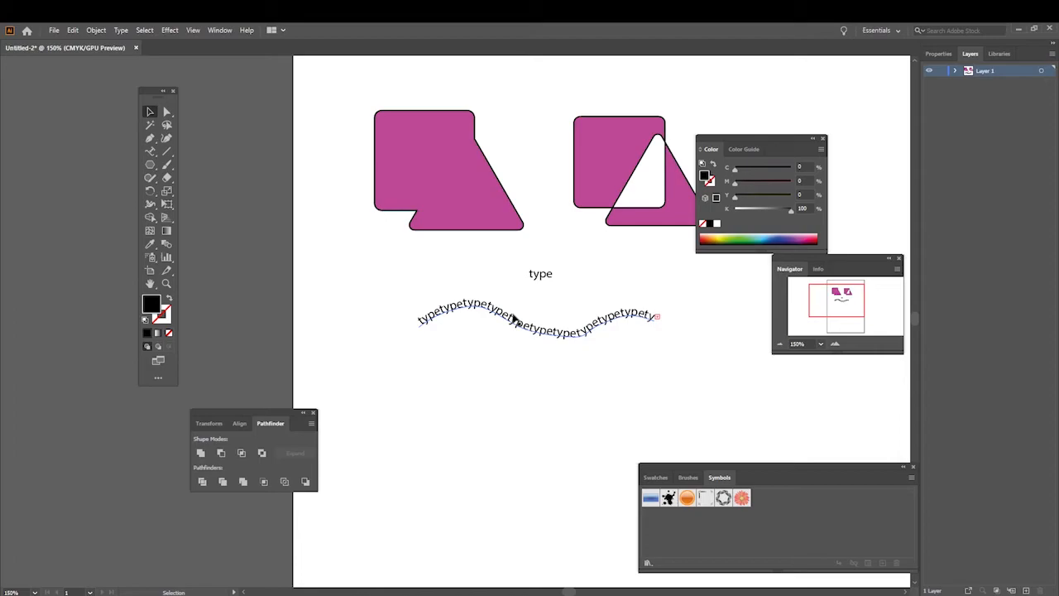
{"action": "left_click", "coordinate": [476, 295]}
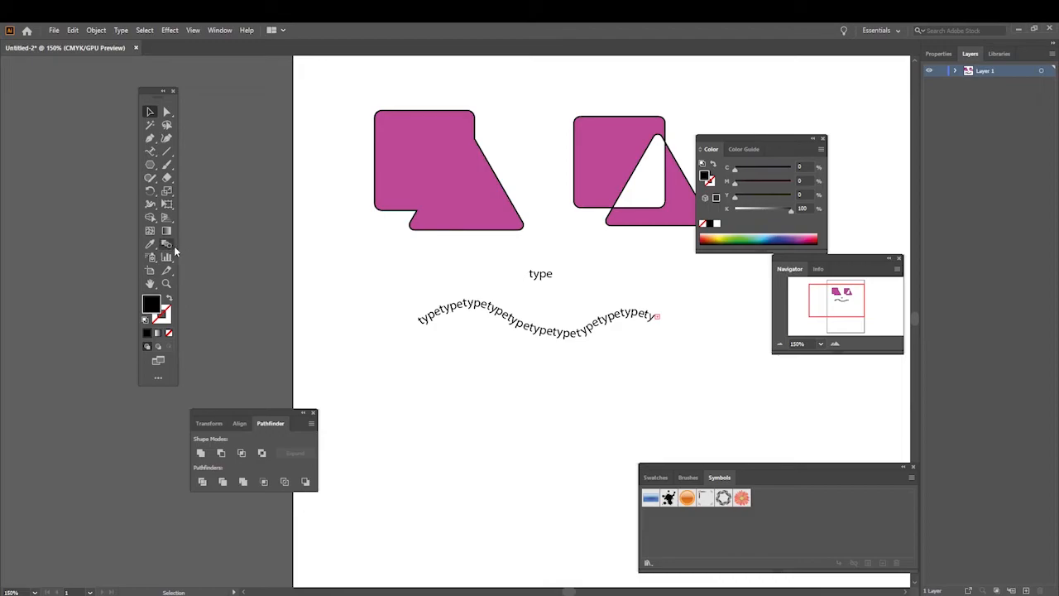
Step: Draw a vertical line with a black stroke below the wavy text and place a copy a short distance to its right
{"action": "left_click", "coordinate": [168, 156]}
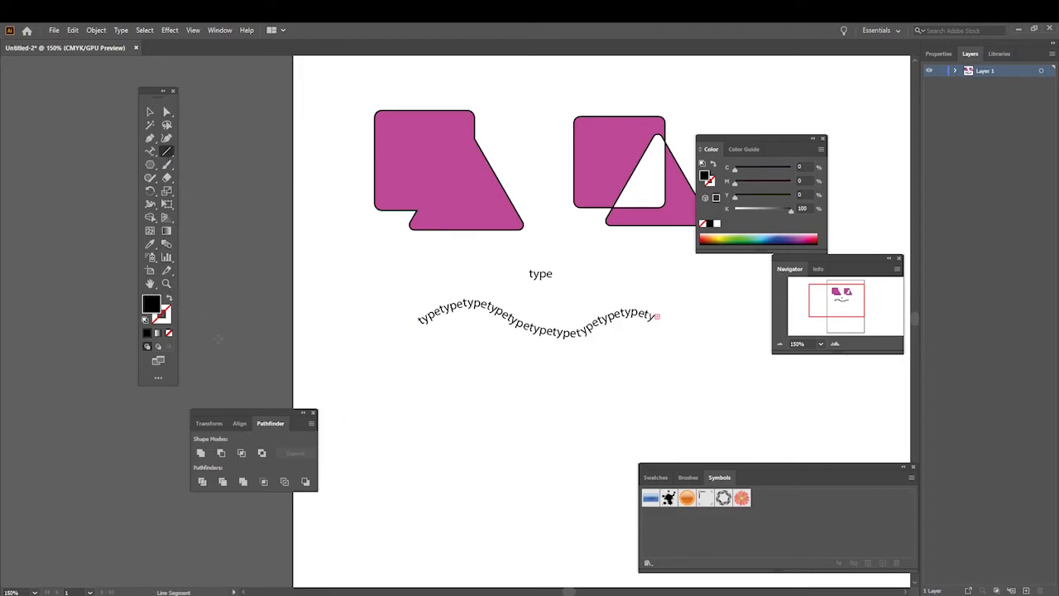
{"action": "left_click_drag", "start_coordinate": [422, 504], "coordinate": [423, 392]}
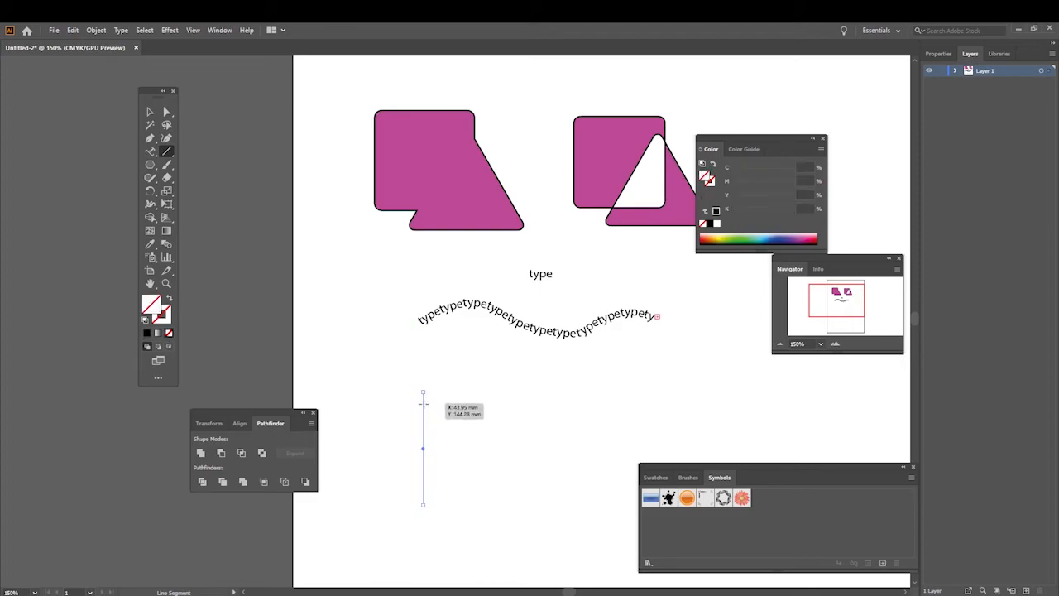
{"action": "left_click", "coordinate": [147, 333]}
{"action": "left_click", "coordinate": [149, 112]}
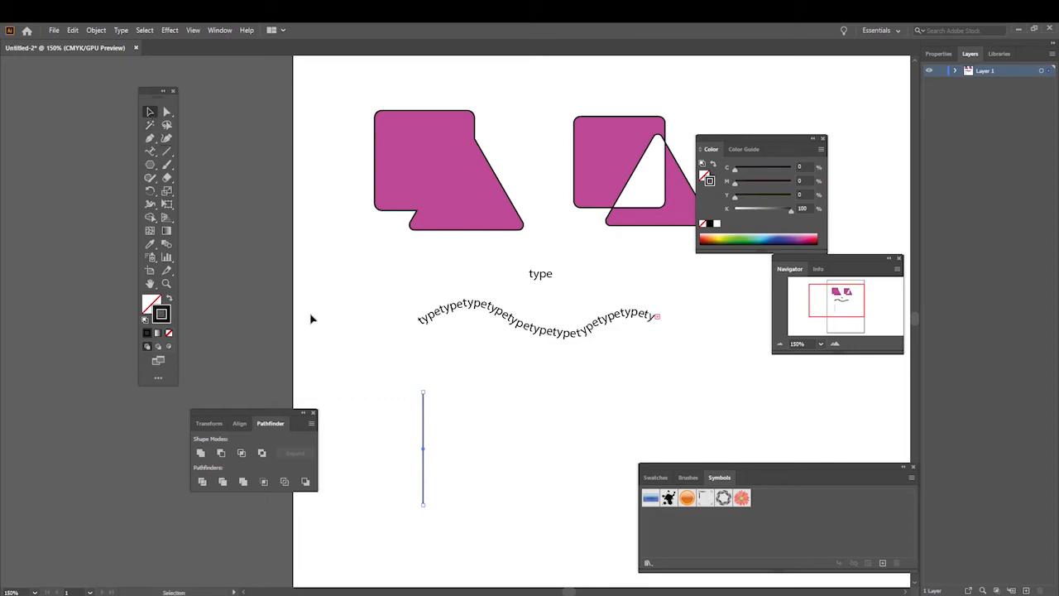
{"action": "mouse_move", "coordinate": [423, 494]}
{"action": "left_mouse_down", "text": "alt"}
{"action": "mouse_move", "coordinate": [455, 368]}
{"action": "mouse_move", "coordinate": [493, 479]}
{"action": "left_mouse_up", "text": "alt"}
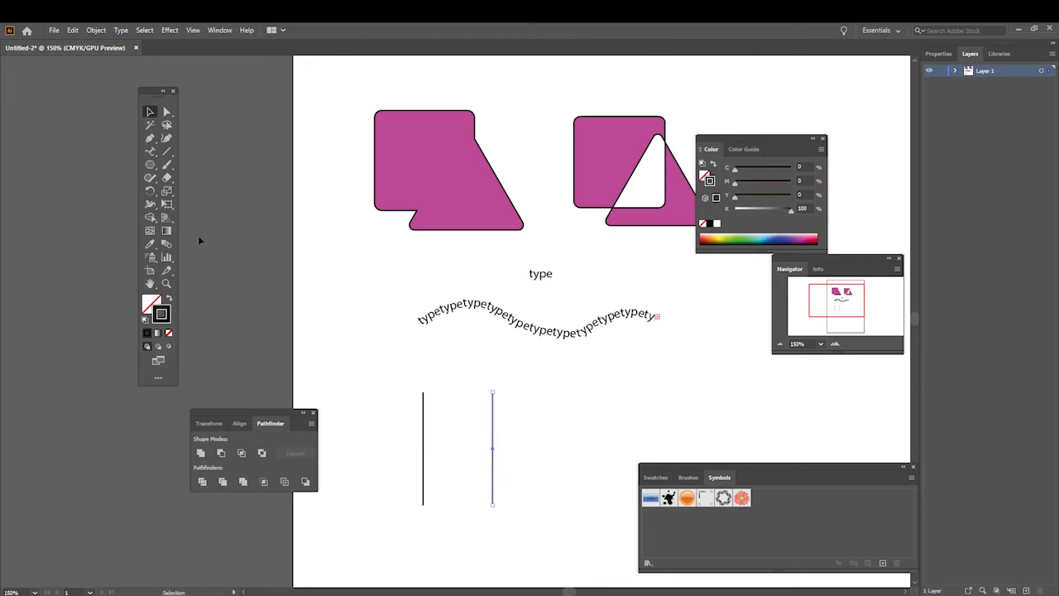
Step: Blend the two black vertical lines and stretch the blend to the right into a wide black rectangle
{"action": "left_click", "coordinate": [169, 244]}
{"action": "left_click", "coordinate": [494, 432]}
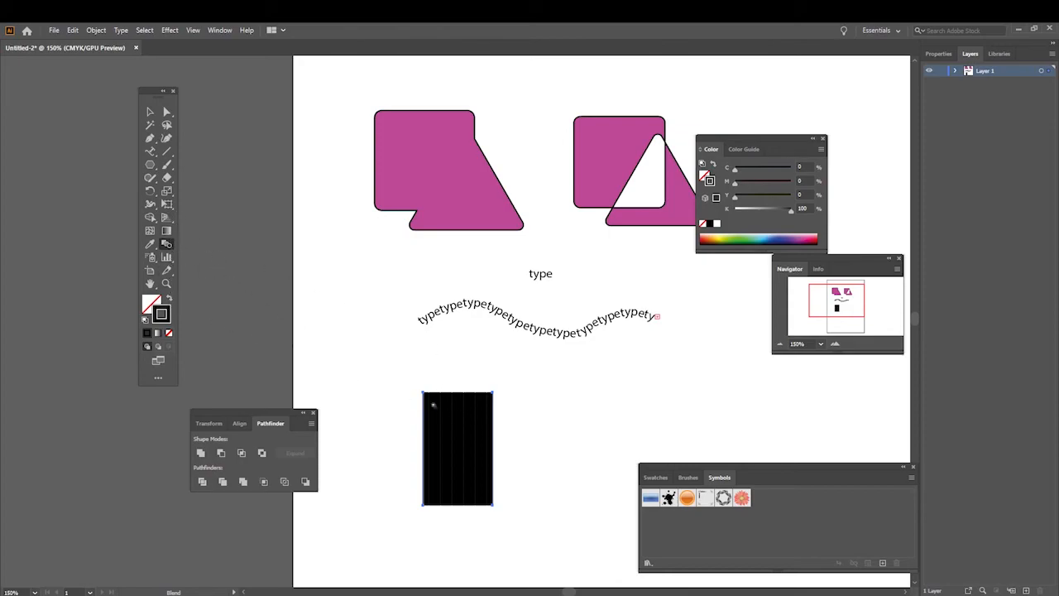
{"action": "left_click", "coordinate": [150, 113]}
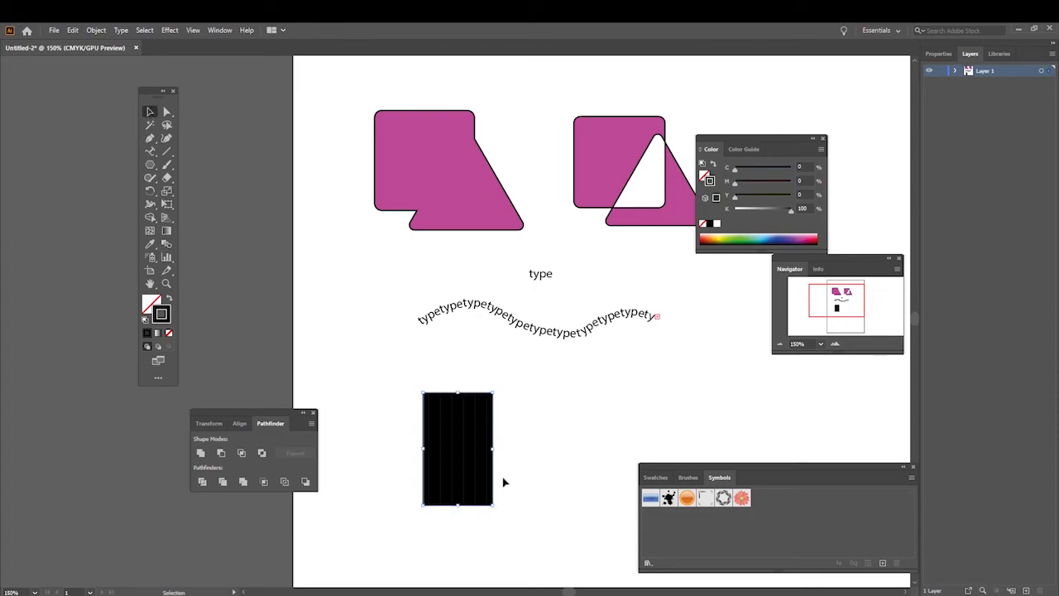
{"action": "left_click_drag", "start_coordinate": [494, 450], "coordinate": [648, 452]}
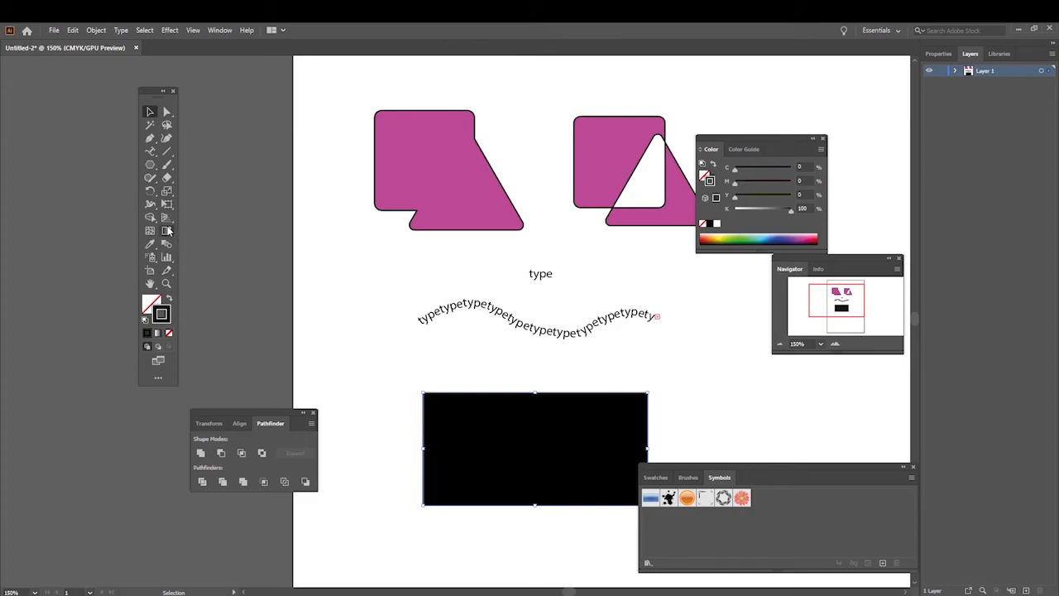
Step: View the Blend Options without changing them, and move the black blend up and to the left, directly under the wavy text
{"action": "double_click", "coordinate": [167, 245]}
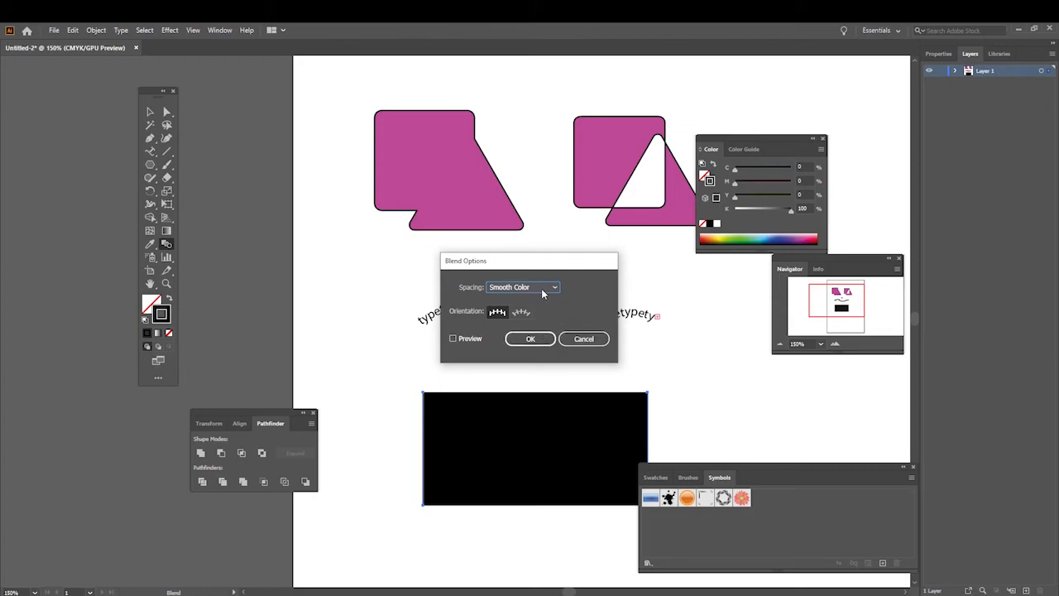
{"action": "left_click", "coordinate": [584, 339]}
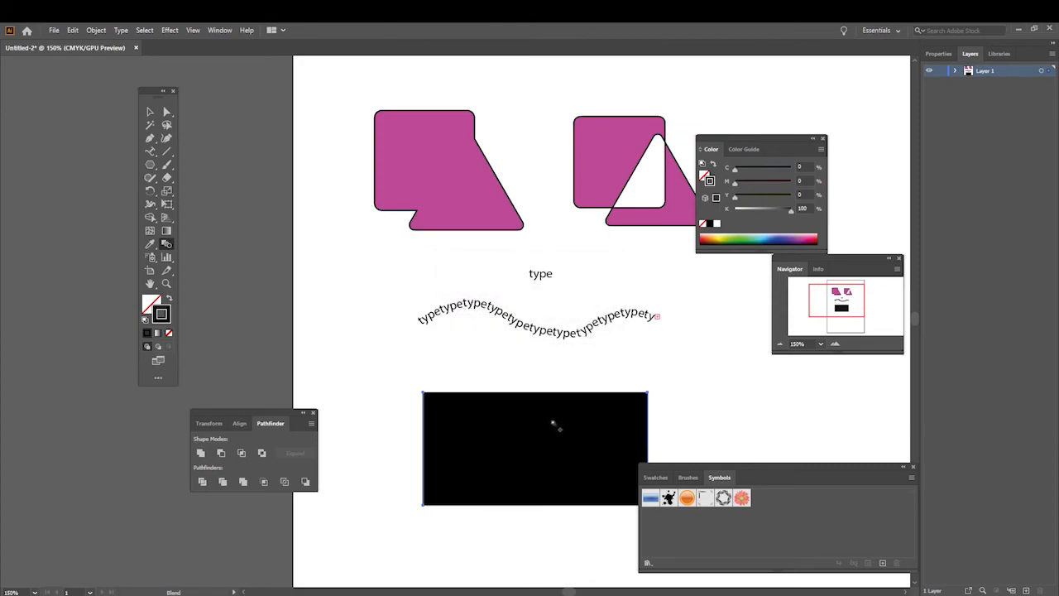
{"action": "left_click", "coordinate": [151, 113]}
{"action": "left_click_drag", "start_coordinate": [494, 424], "coordinate": [440, 380]}
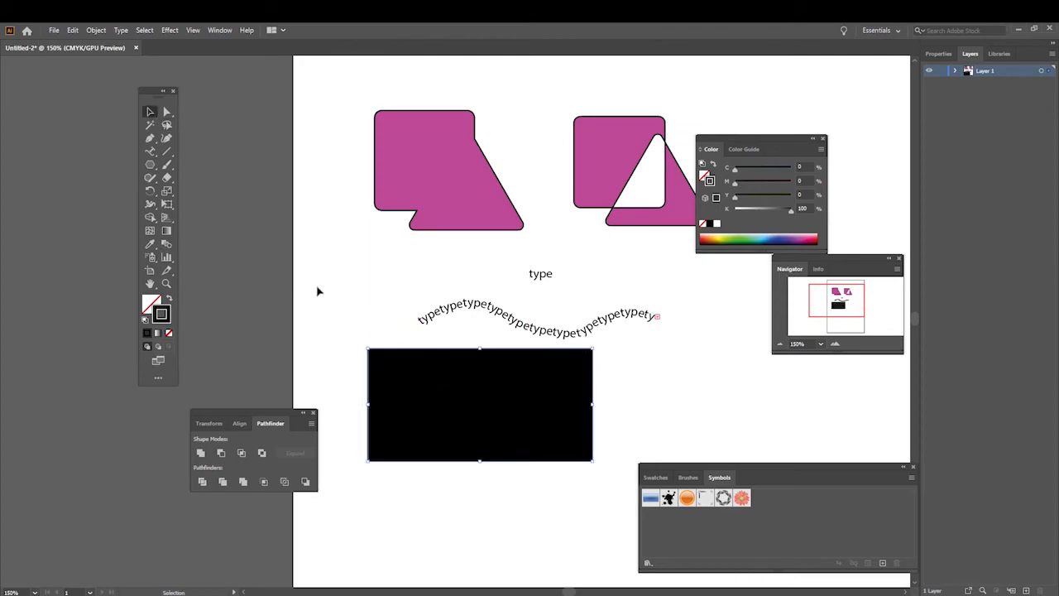
Step: Draw a short vertical line below the black blend's left edge and place a copy of it level with it to the right
{"action": "left_click", "coordinate": [166, 154]}
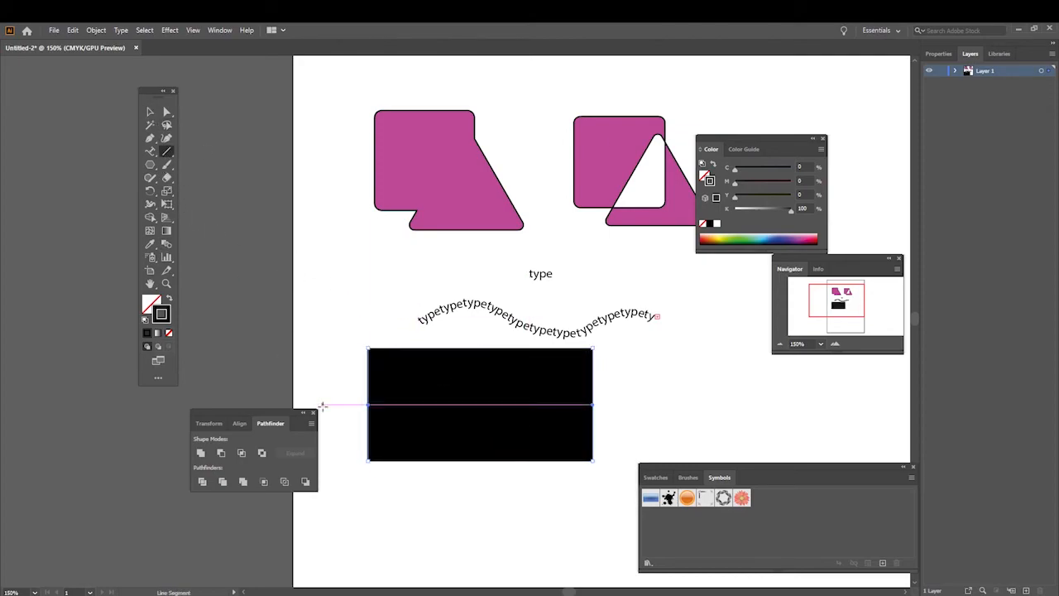
{"action": "left_click_drag", "start_coordinate": [368, 492], "coordinate": [368, 547]}
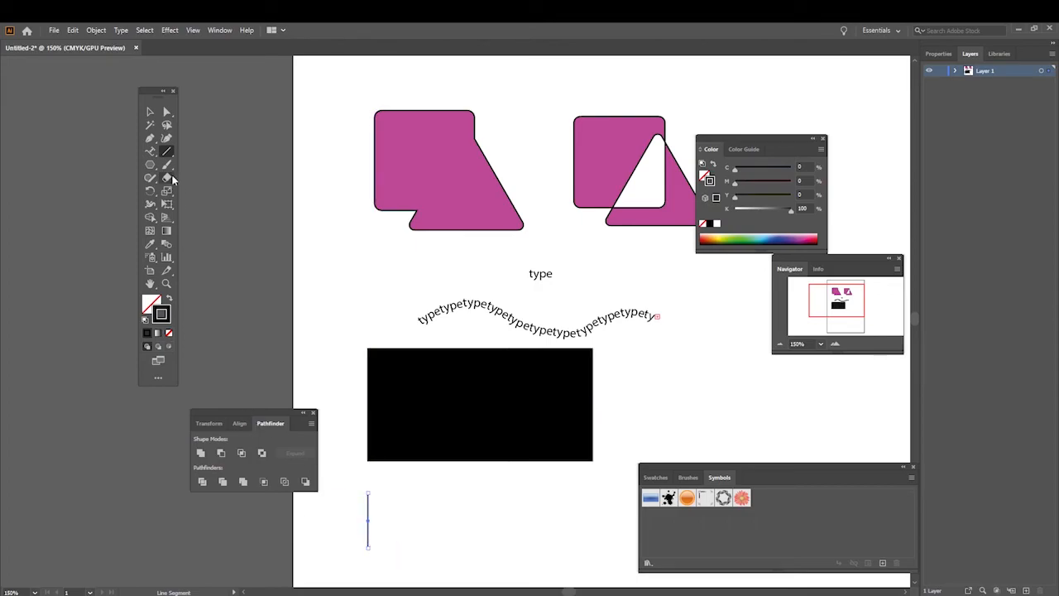
{"action": "left_click", "coordinate": [150, 111]}
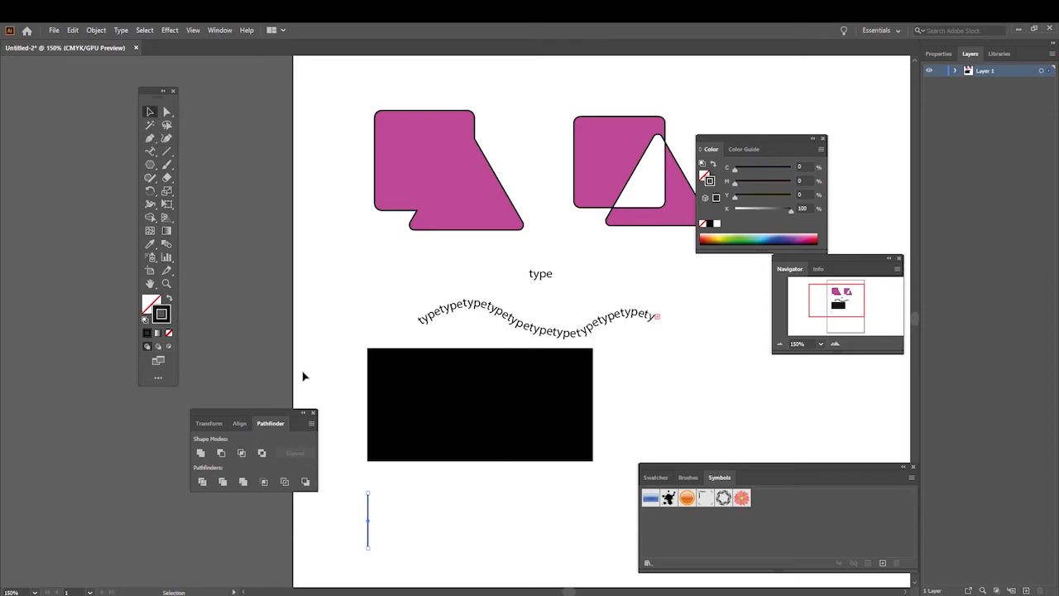
{"action": "key", "text": "ctrl+c"}
{"action": "key", "text": "ctrl+v"}
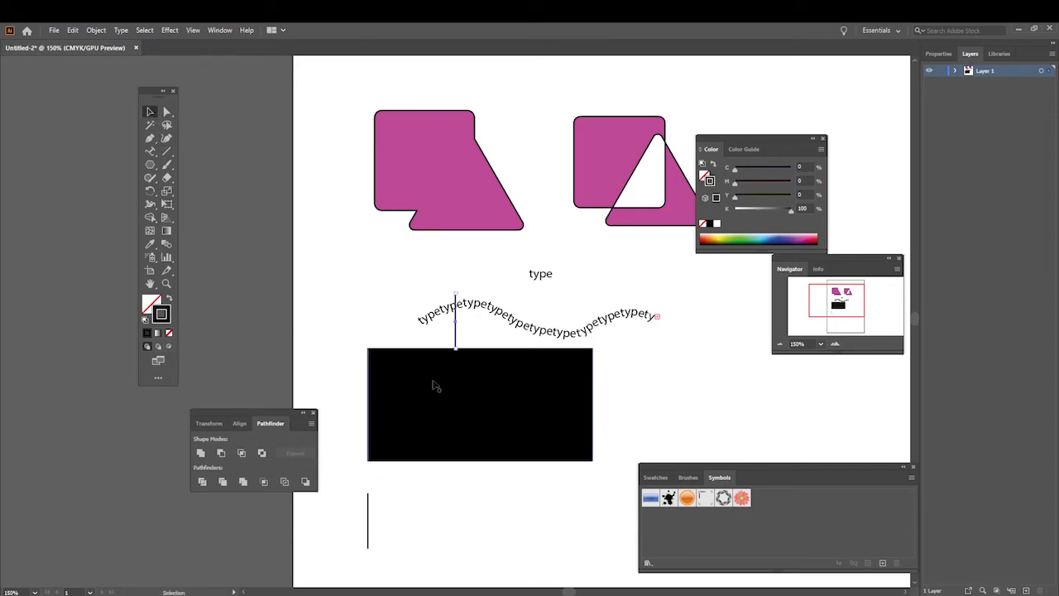
{"action": "left_click_drag", "start_coordinate": [457, 315], "coordinate": [464, 516]}
Step: Set the copied short line's stroke to bright yellow (R 255, G 248, B 0)
{"action": "double_click", "coordinate": [169, 315]}
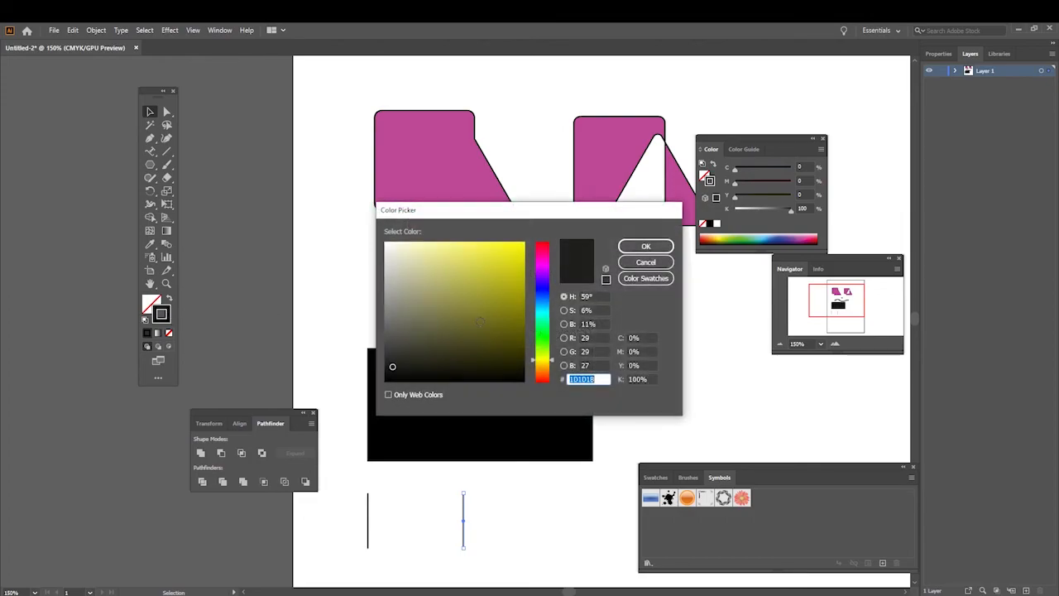
{"action": "left_click", "coordinate": [514, 268]}
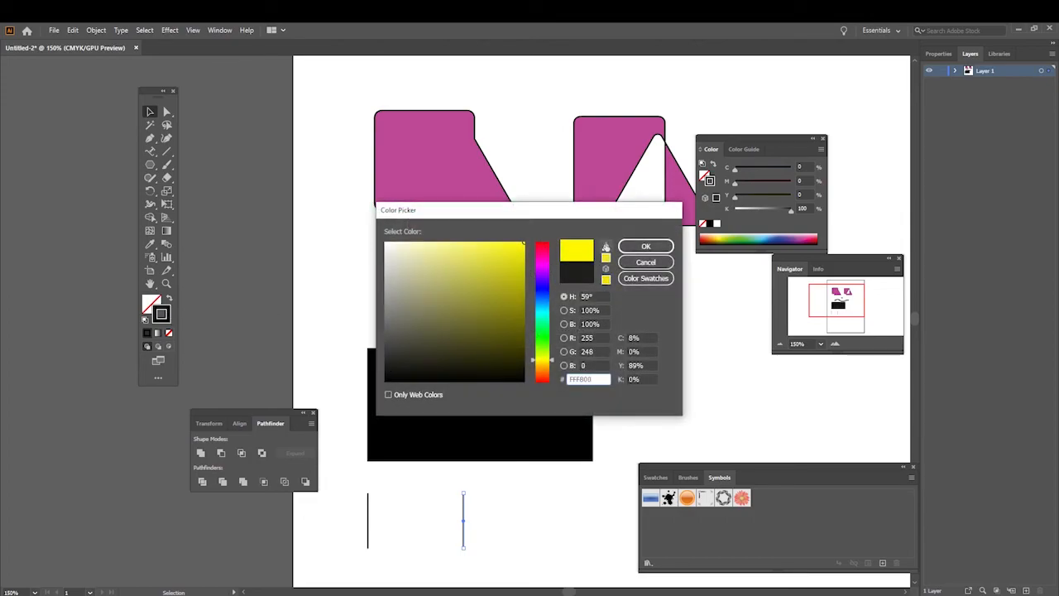
{"action": "left_click", "coordinate": [645, 246]}
Step: Set the original short line's stroke to red, hex F40000
{"action": "left_click", "coordinate": [369, 508]}
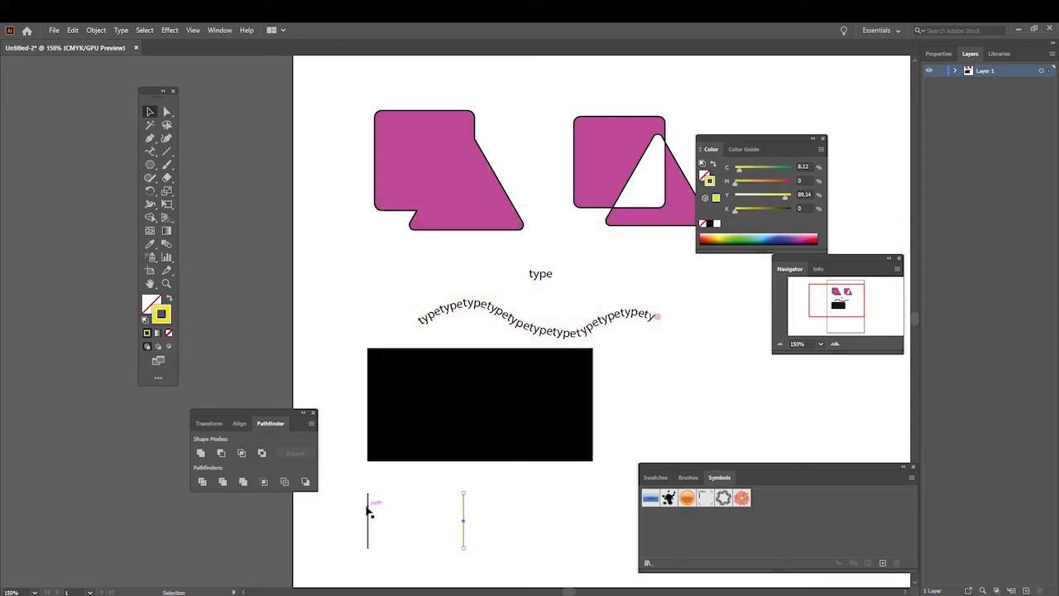
{"action": "double_click", "coordinate": [169, 318]}
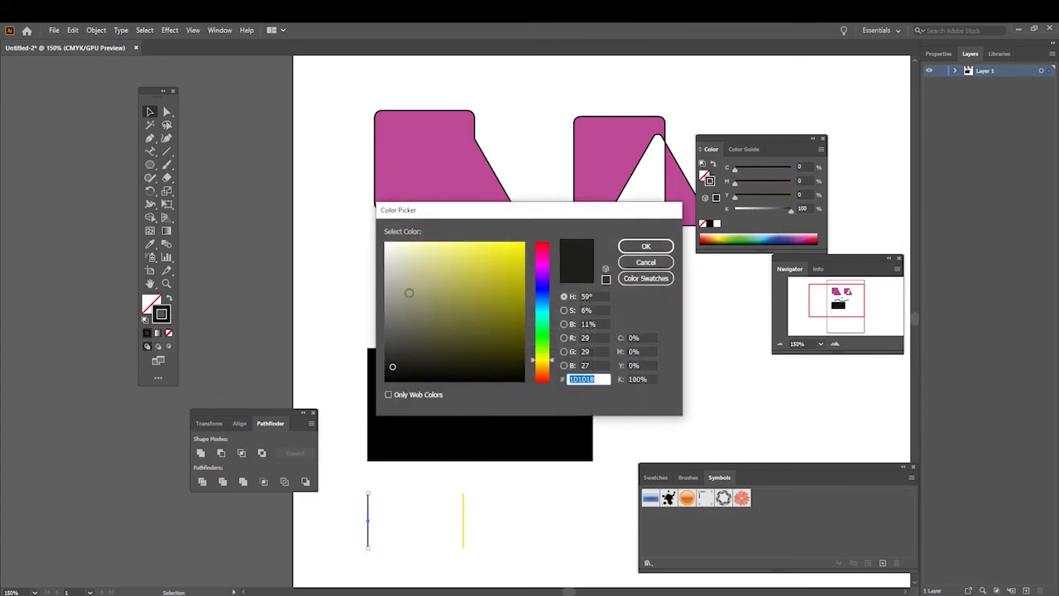
{"action": "left_click_drag", "start_coordinate": [539, 272], "coordinate": [540, 241]}
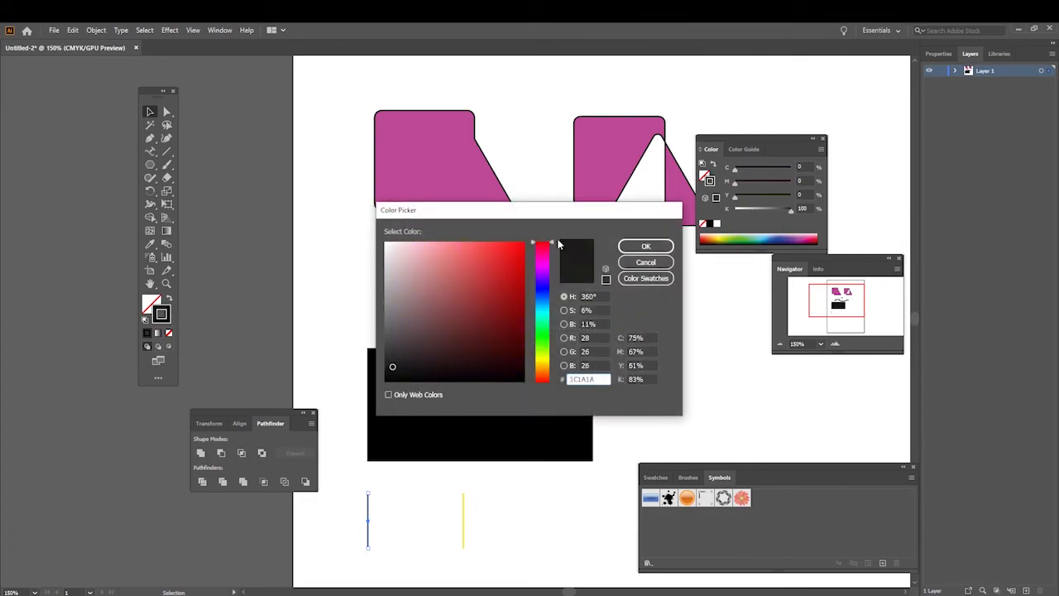
{"action": "left_click", "coordinate": [524, 242]}
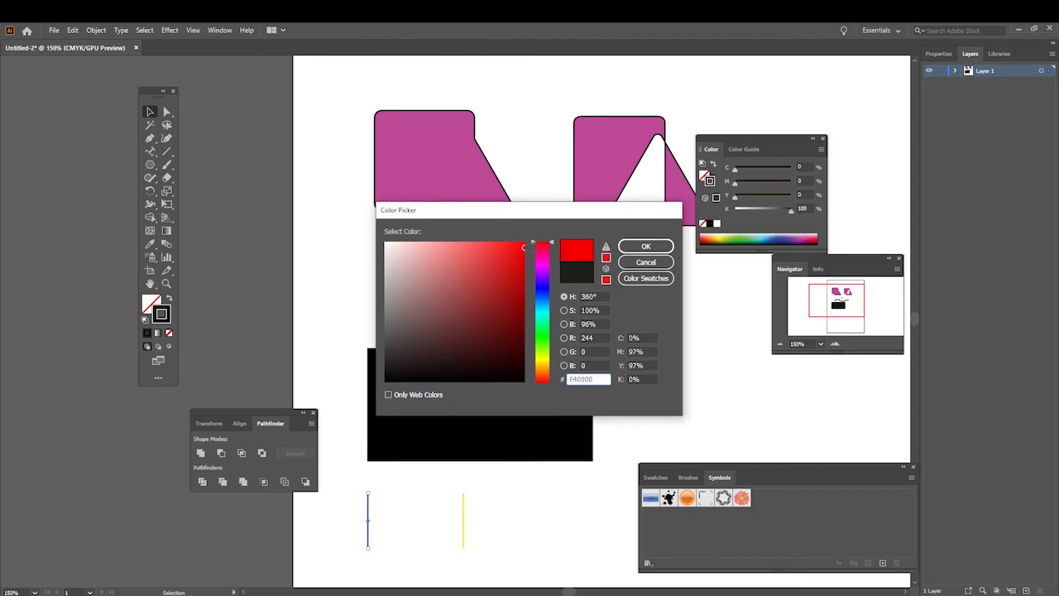
{"action": "left_click", "coordinate": [625, 246]}
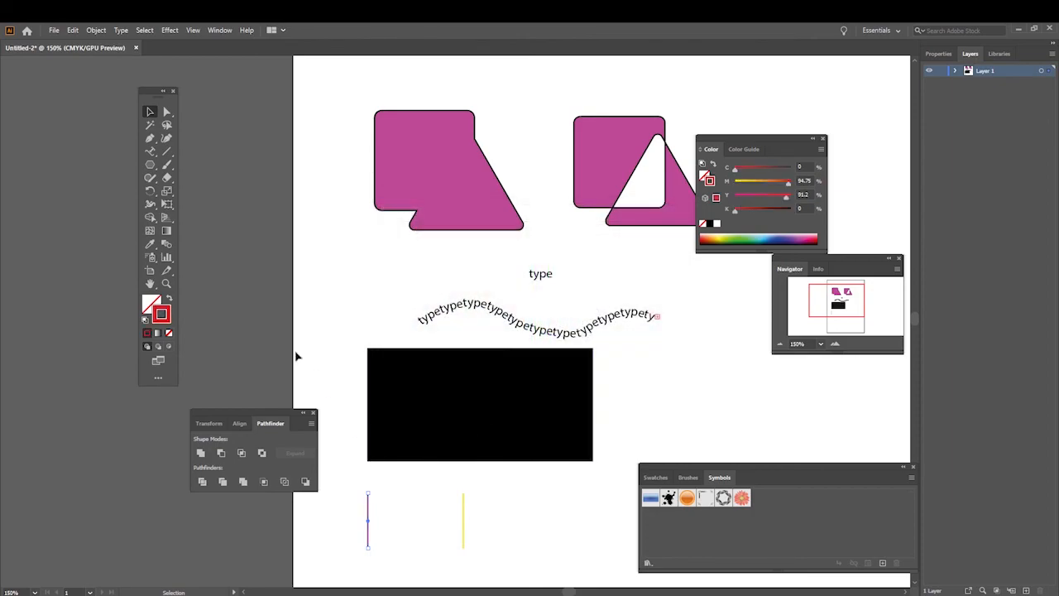
Step: Blend the red and yellow lines into a gradient, place it at the centre of the black blend and deselect it
{"action": "left_click", "coordinate": [167, 244]}
{"action": "left_click", "coordinate": [463, 520]}
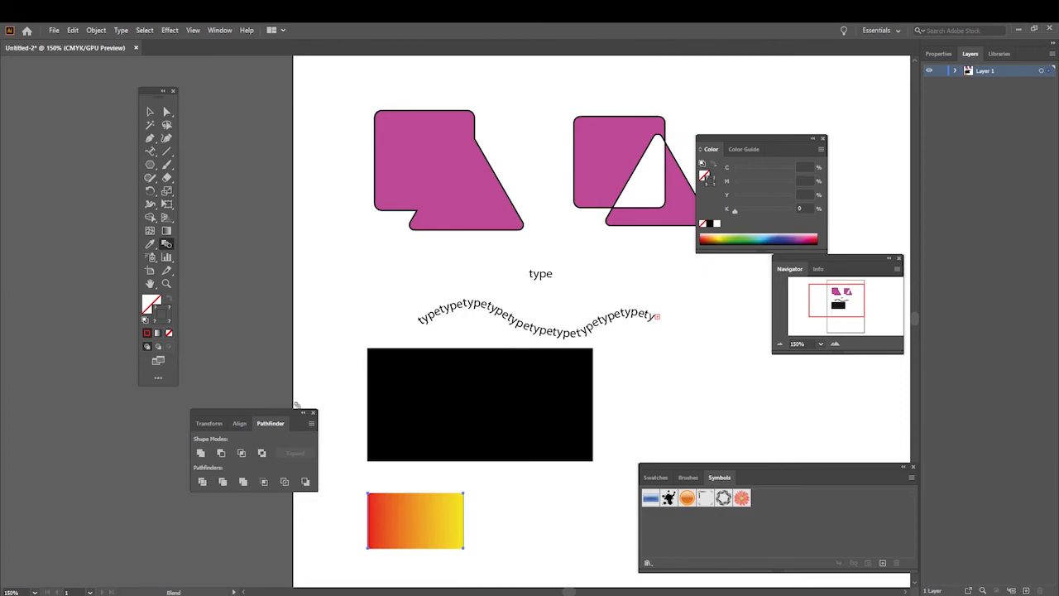
{"action": "key", "text": "v"}
{"action": "left_click_drag", "start_coordinate": [414, 519], "coordinate": [484, 403]}
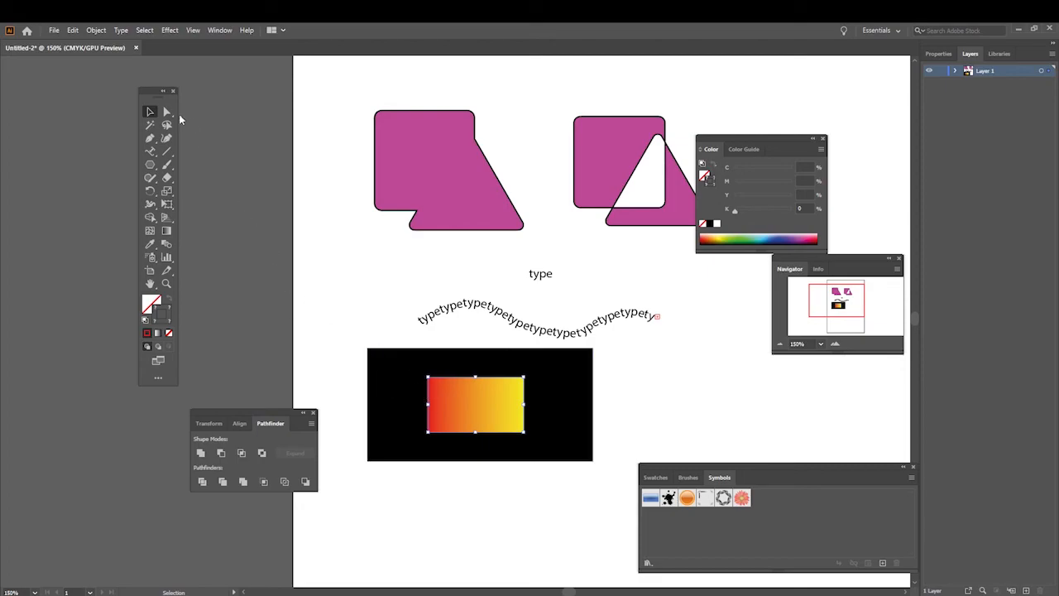
{"action": "left_click", "coordinate": [331, 306]}
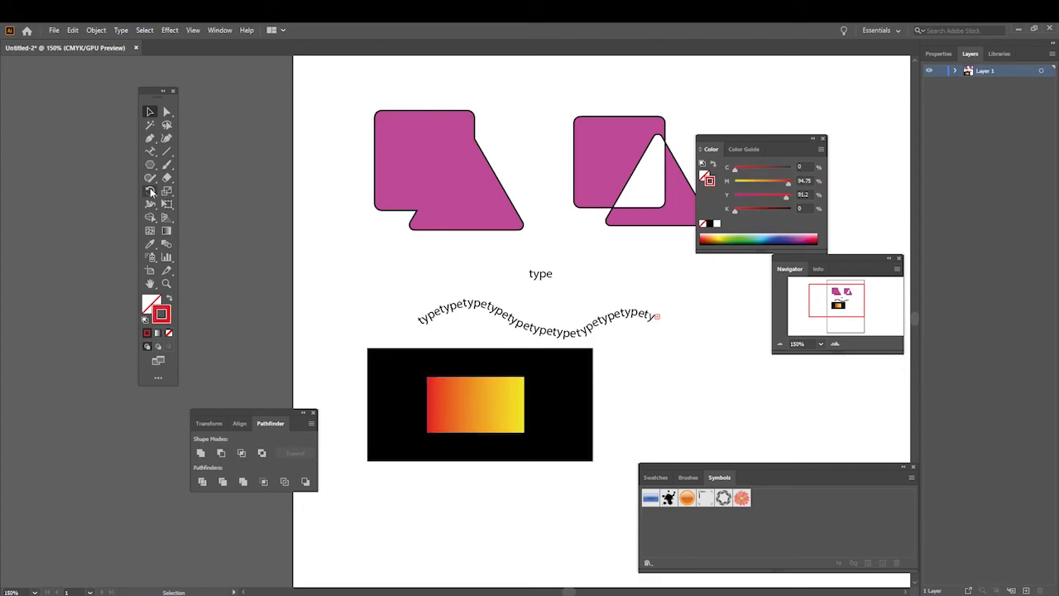
Step: Draw a vertical red line under the black blend's left edge and place a copy of it level with it to the right
{"action": "left_click", "coordinate": [166, 151]}
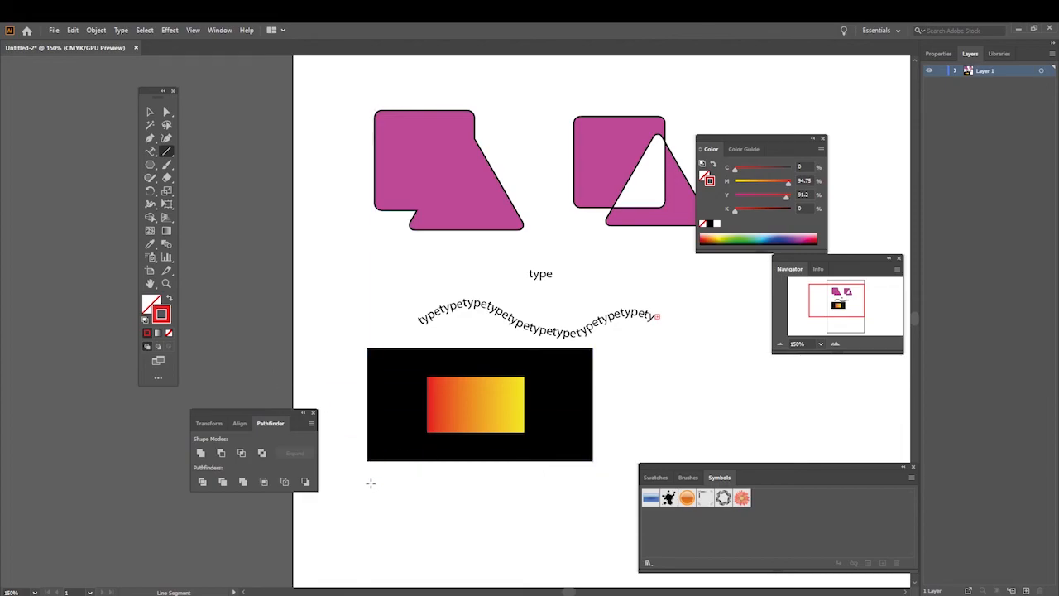
{"action": "left_click_drag", "start_coordinate": [369, 483], "coordinate": [367, 555]}
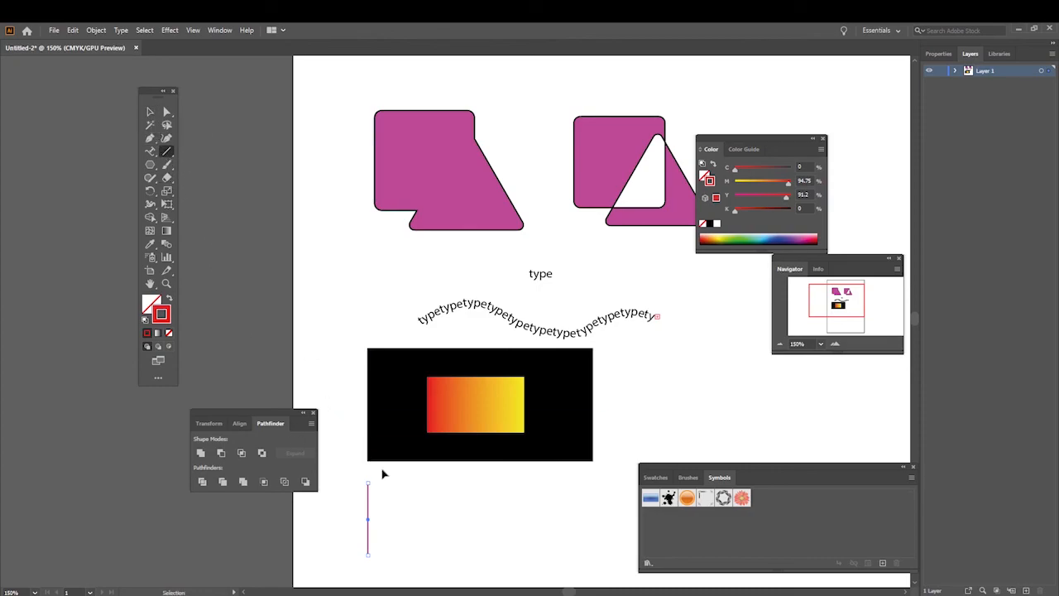
{"action": "left_click_drag", "start_coordinate": [455, 284], "coordinate": [455, 356]}
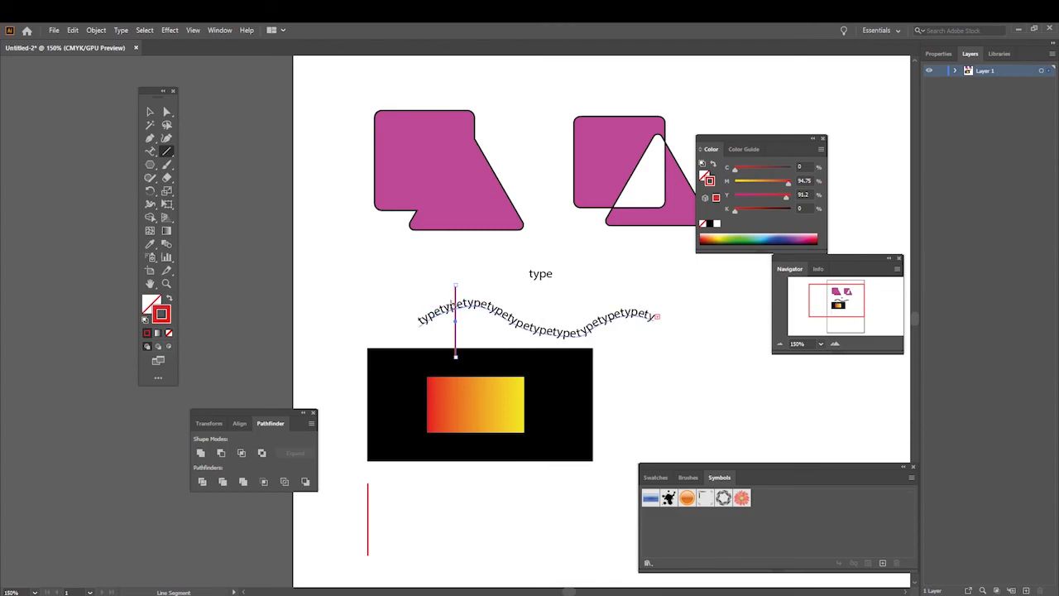
{"action": "left_click", "coordinate": [149, 112]}
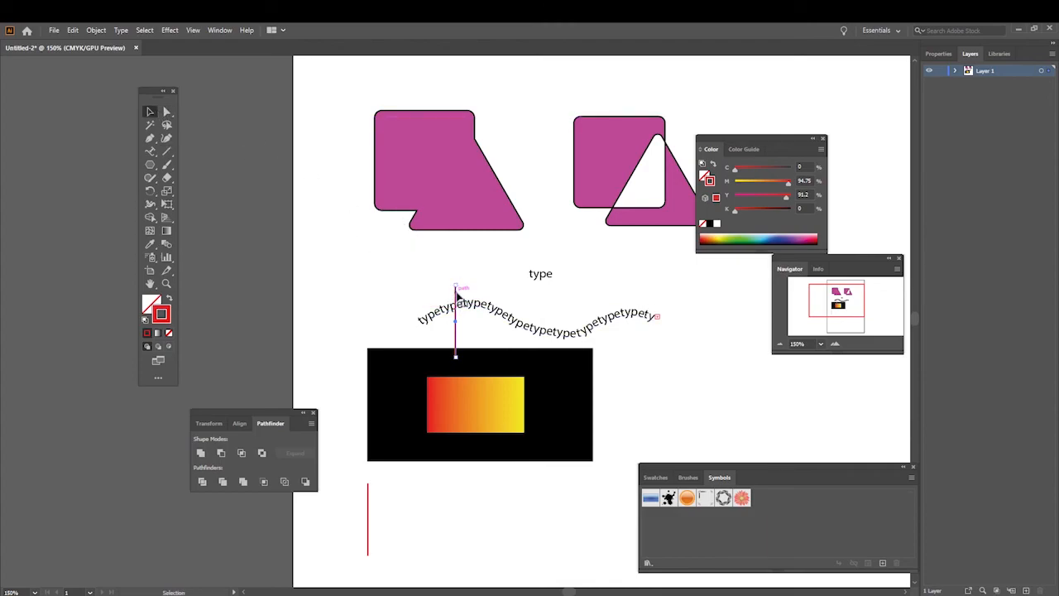
{"action": "left_click_drag", "start_coordinate": [457, 290], "coordinate": [456, 495]}
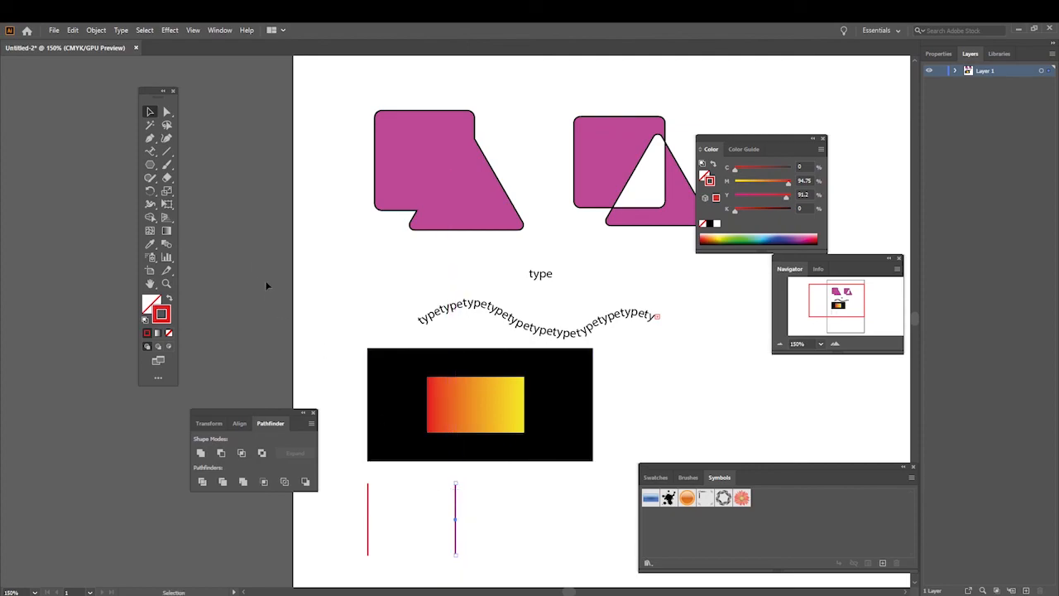
Step: Blend the two red lines with Specified Steps spacing set to 10
{"action": "double_click", "coordinate": [167, 244]}
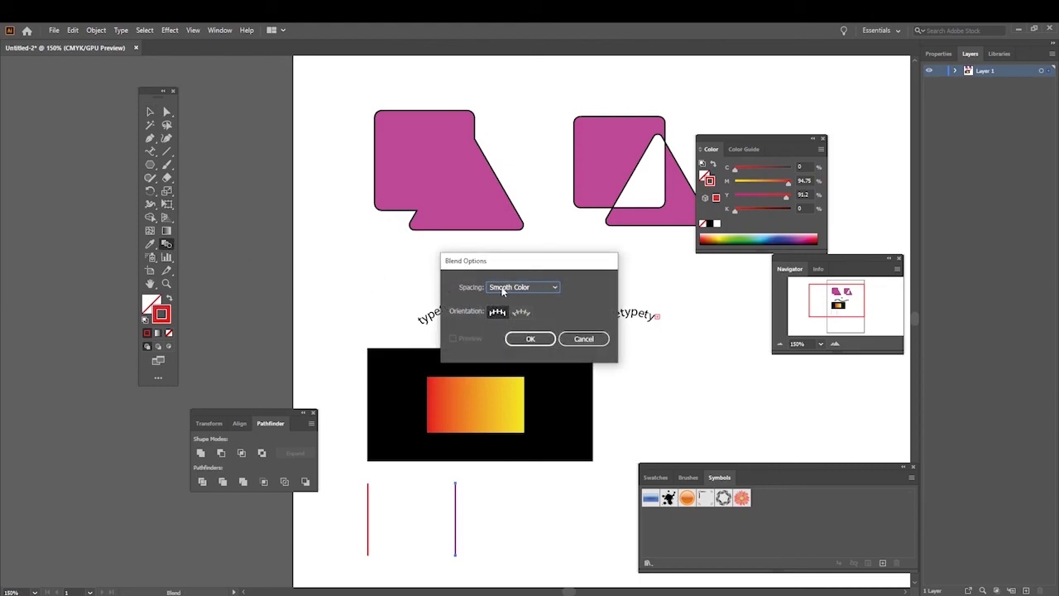
{"action": "left_click", "coordinate": [555, 290]}
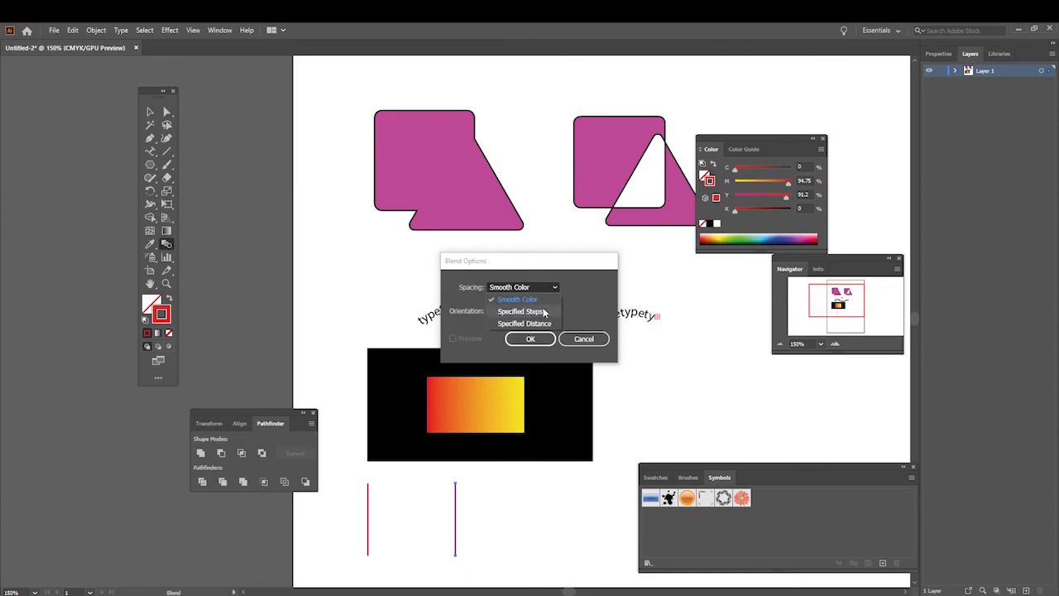
{"action": "left_click", "coordinate": [544, 312]}
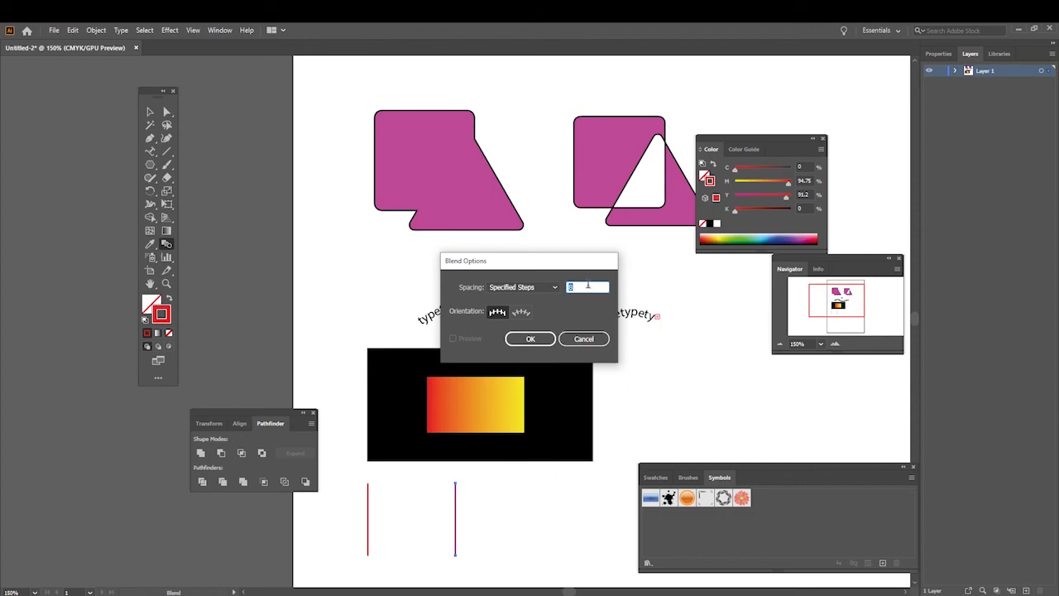
{"action": "left_click", "coordinate": [530, 339]}
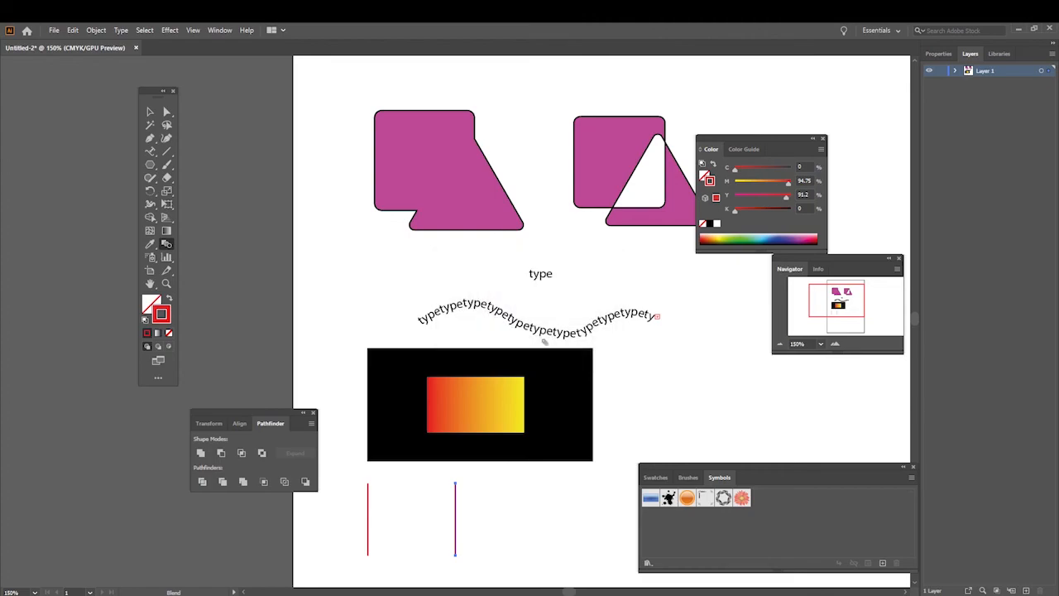
{"action": "left_click", "coordinate": [370, 504]}
{"action": "left_click", "coordinate": [456, 508]}
{"action": "left_click", "coordinate": [149, 110]}
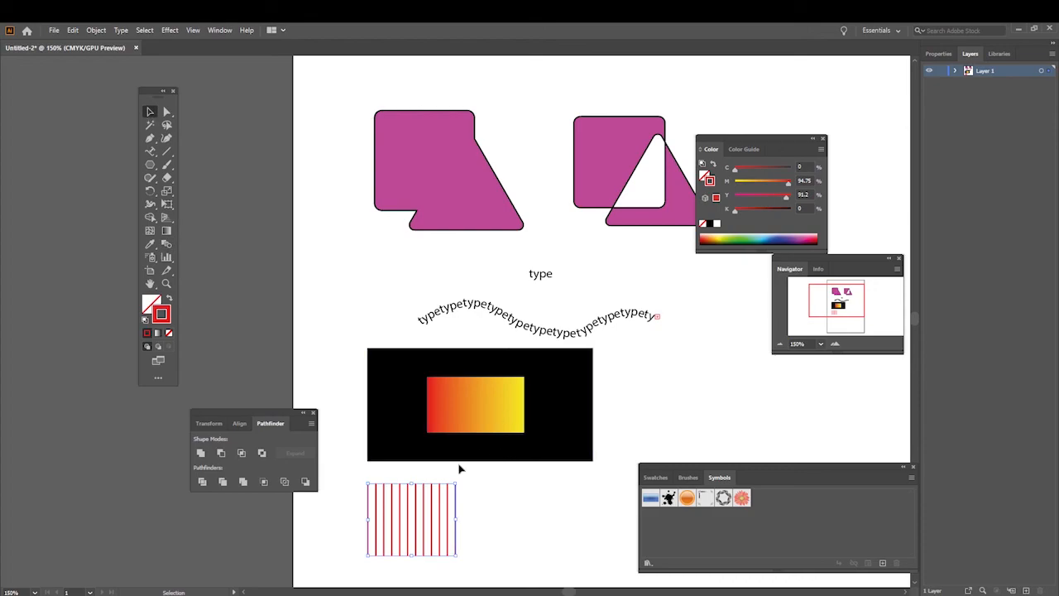
Step: Enlarge the red line blend, place it over the black blend and its red-yellow gradient, and deselect it
{"action": "left_click_drag", "start_coordinate": [456, 482], "coordinate": [531, 421]}
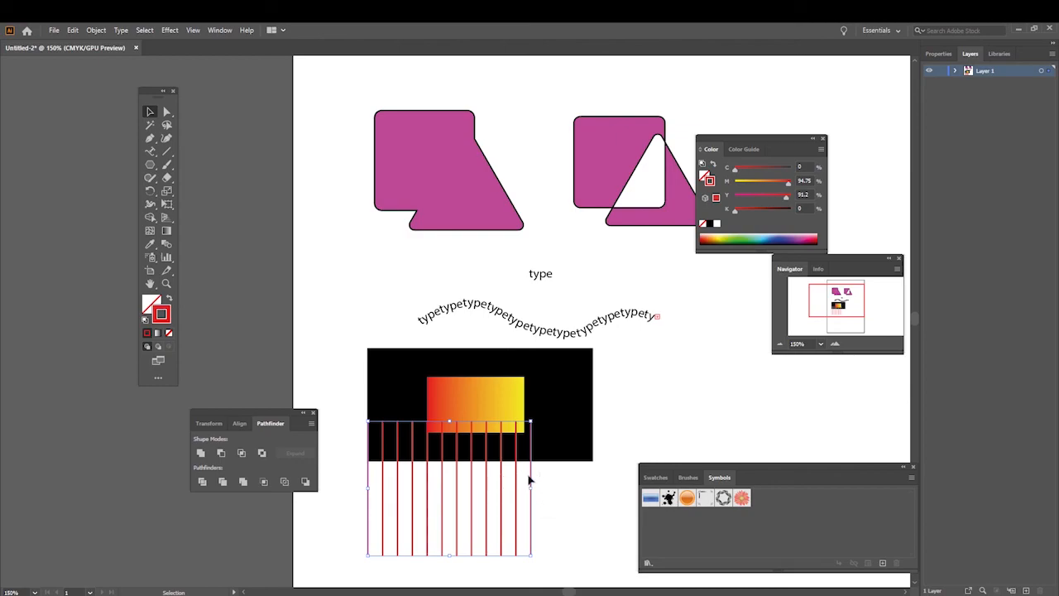
{"action": "left_click_drag", "start_coordinate": [531, 474], "coordinate": [566, 387]}
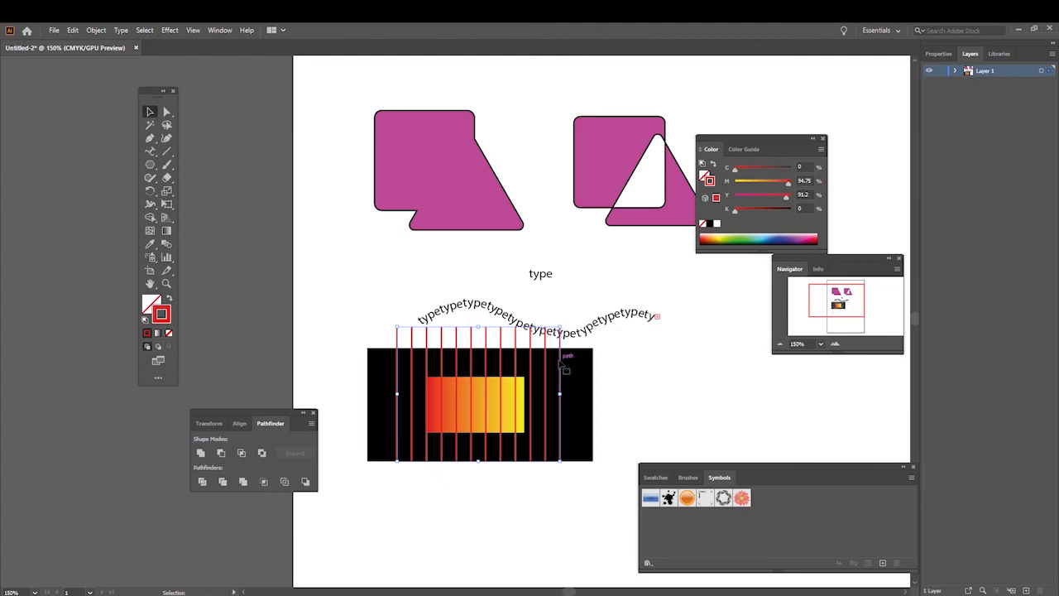
{"action": "left_click_drag", "start_coordinate": [394, 363], "coordinate": [391, 385]}
{"action": "left_click", "coordinate": [633, 375]}
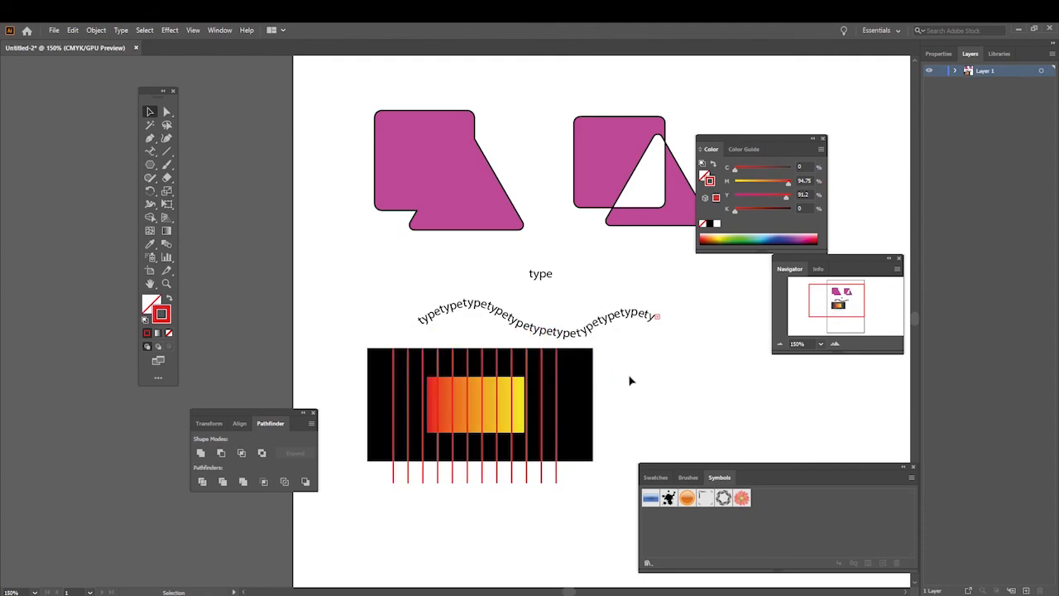